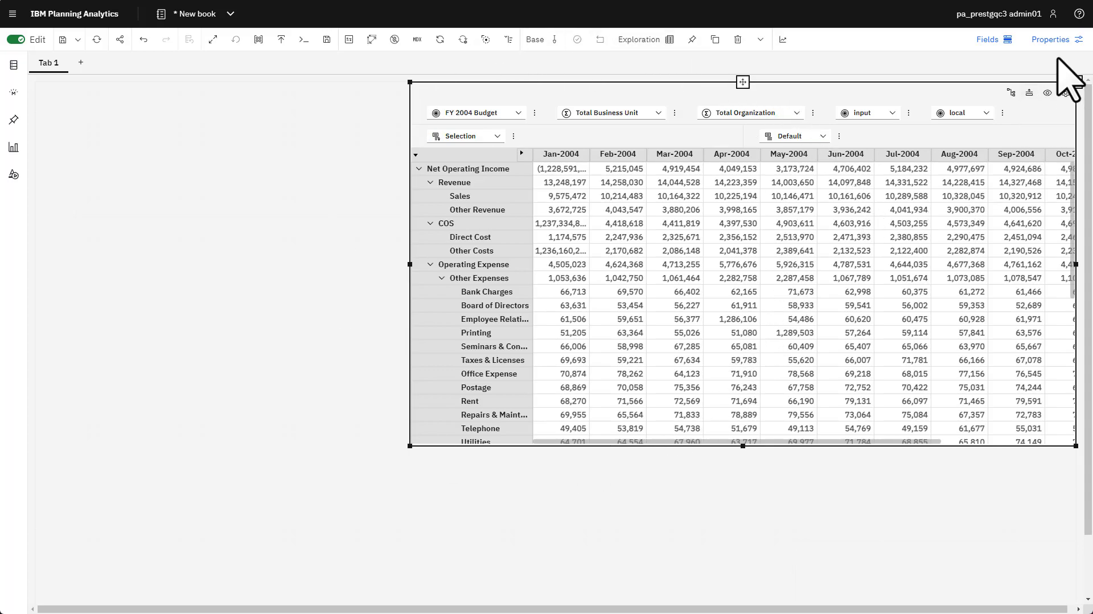
Step: Add an Advanced selector widget for the exploration's column hierarchy and position it in the empty canvas area beside the exploration
left_click(1052, 41)
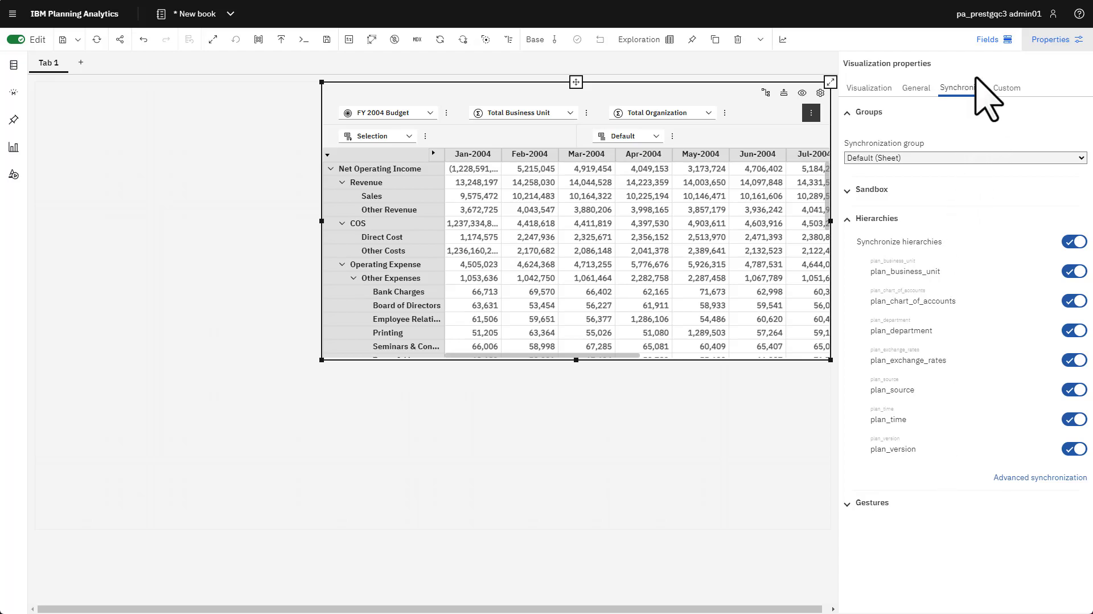
left_click(1052, 48)
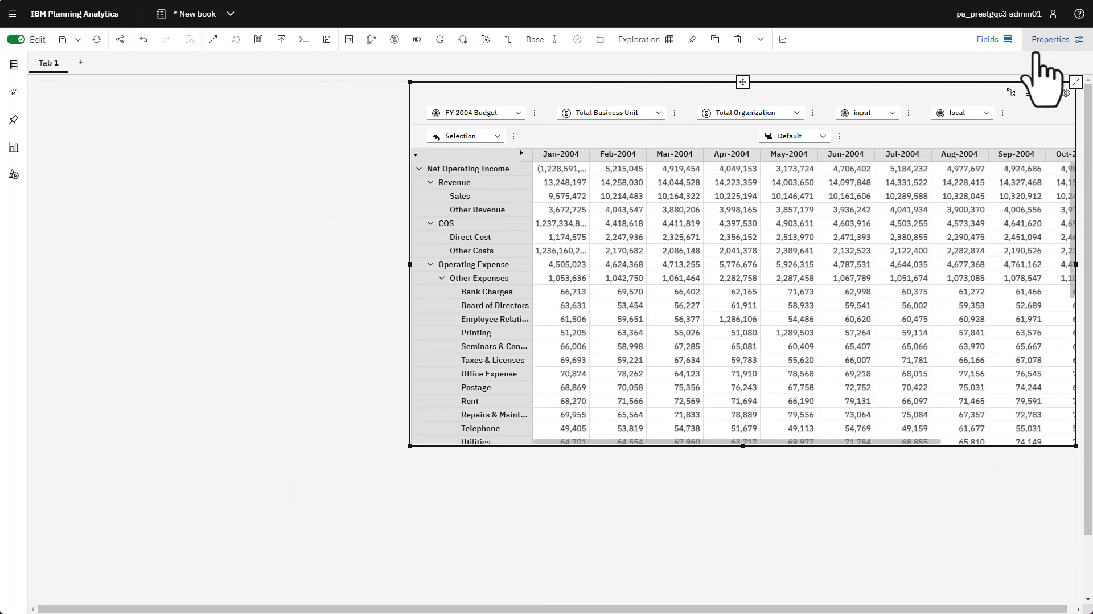
left_click(839, 137)
mouse_move(892, 196)
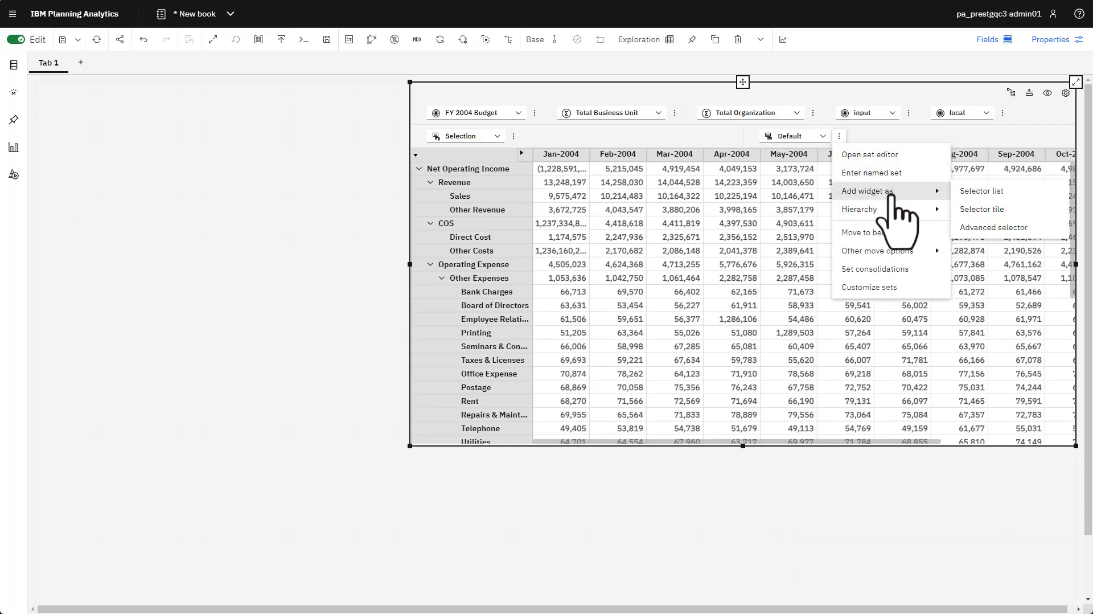
left_click(998, 228)
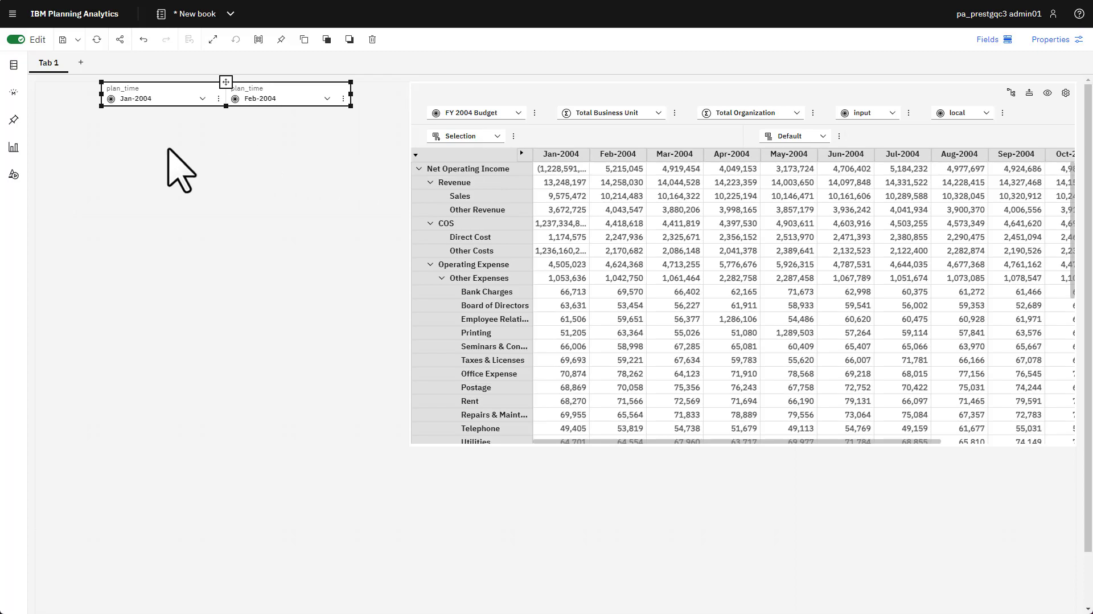
left_click_drag(218, 100, 169, 88)
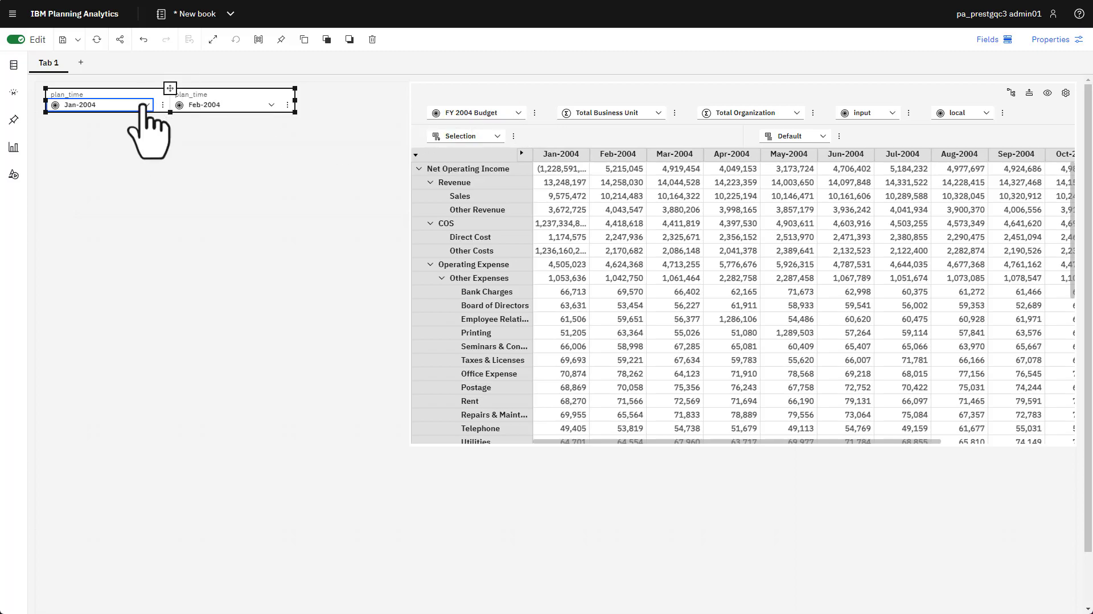
Step: Set the first plan_time selector to Mar-2004 and the second to Apr-2004
left_click(145, 105)
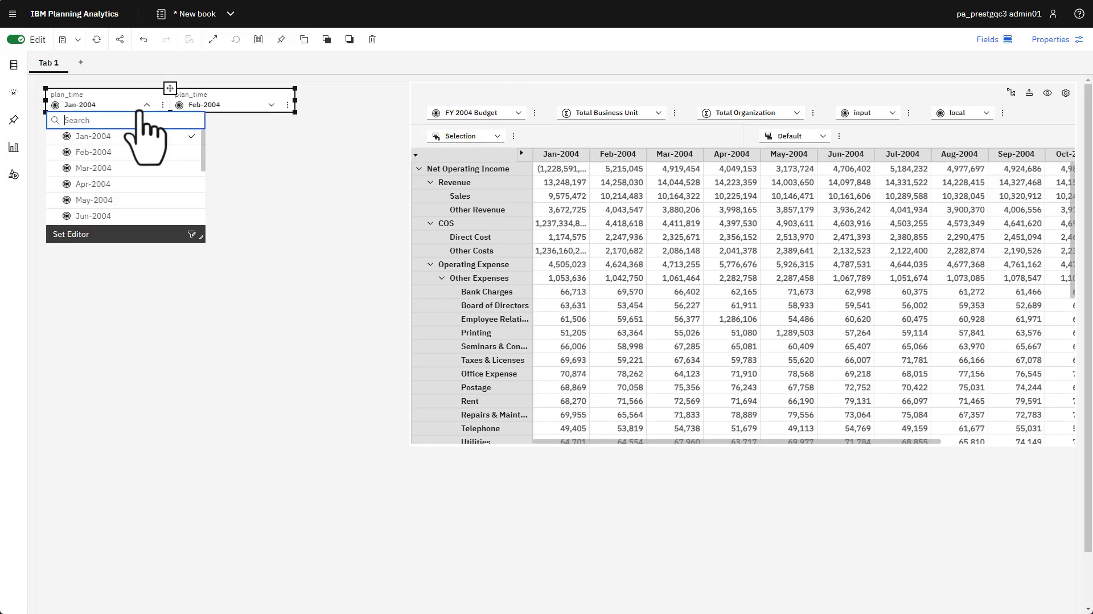
left_click(91, 169)
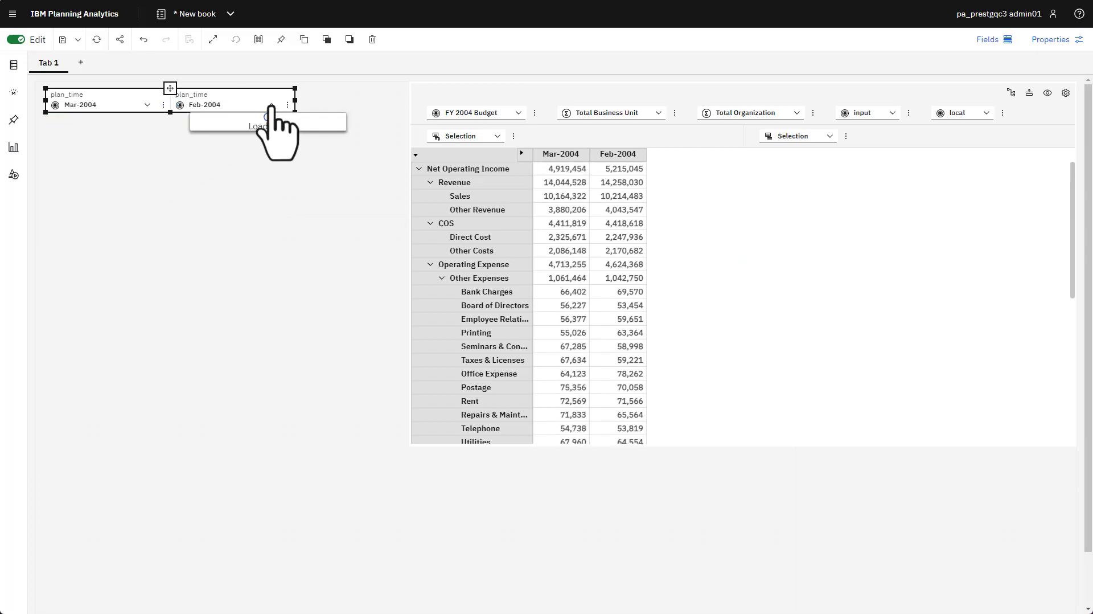
left_click(272, 104)
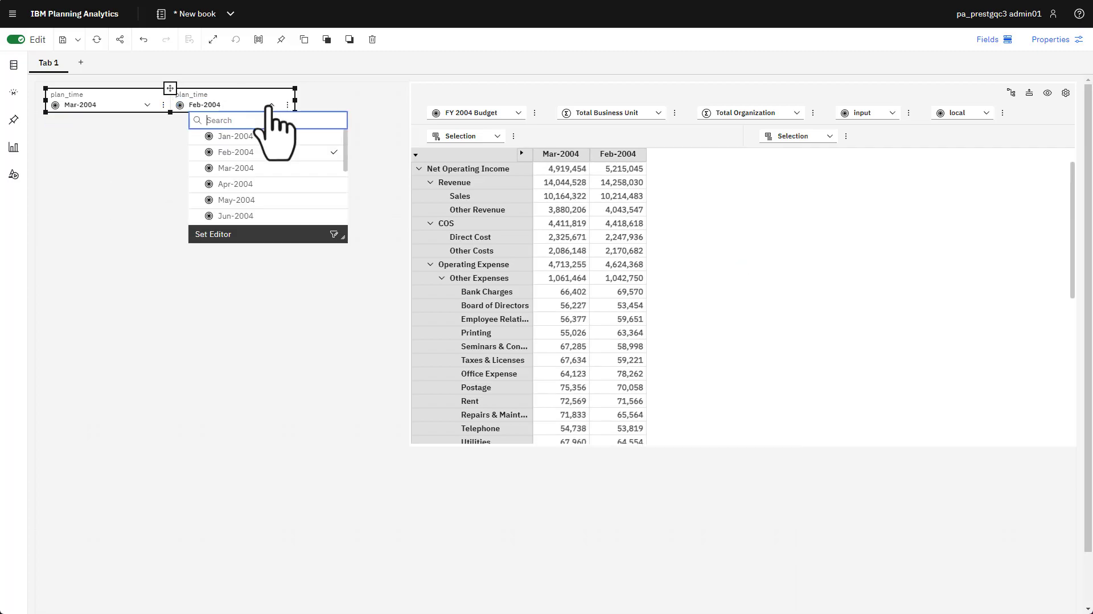
left_click(237, 184)
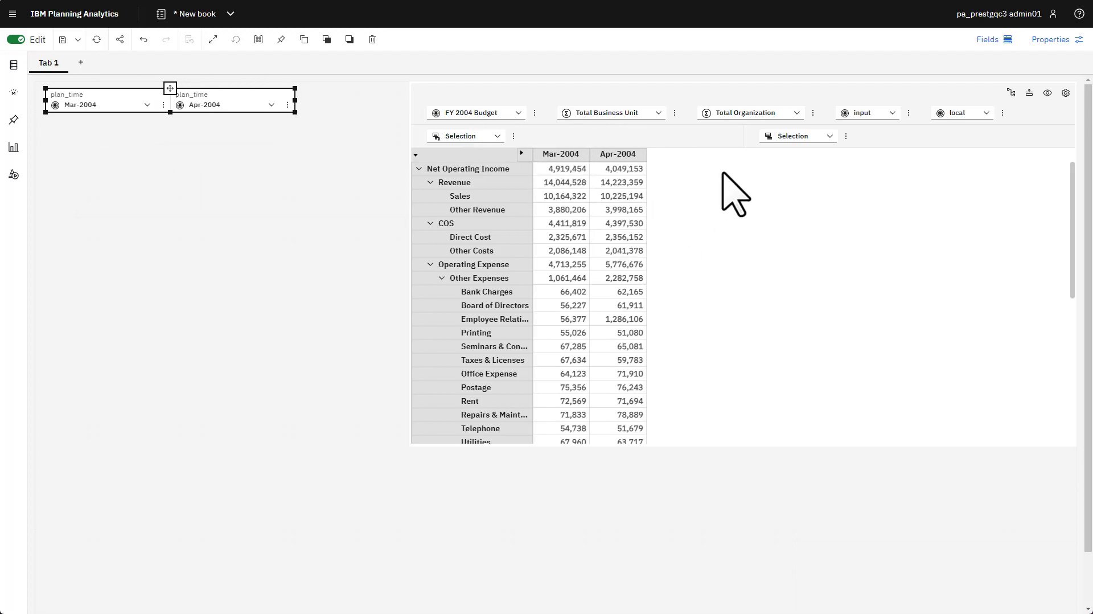
Step: Configure the widget with 4 selectors in a Vertical layout and enlarge it to about 23.1 % wide and 27.6 % high
left_click(1054, 40)
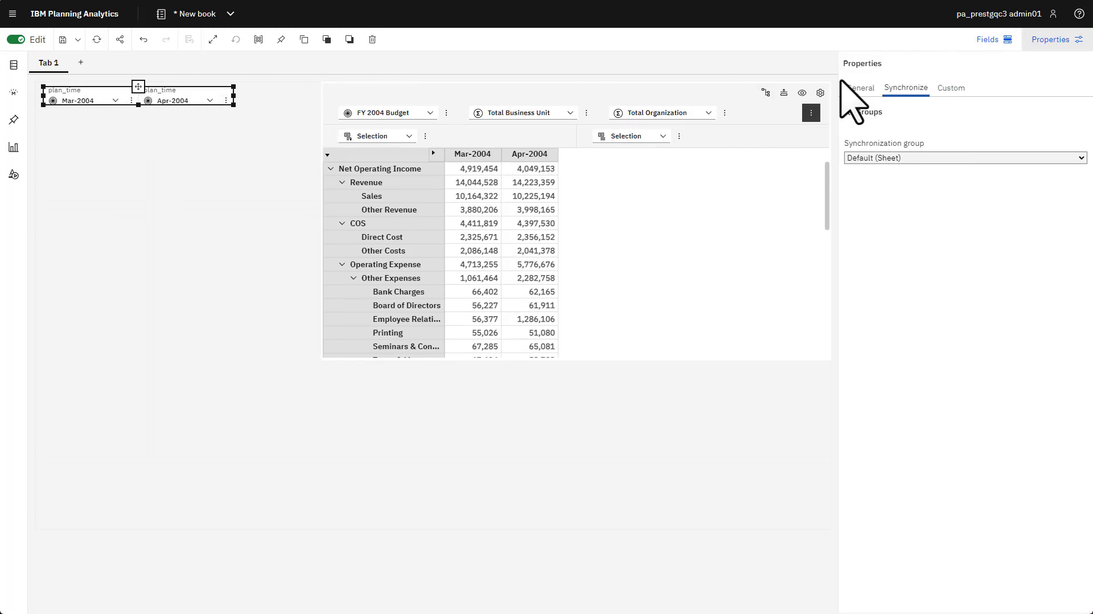
left_click(959, 95)
left_click(1078, 280)
left_click(1075, 327)
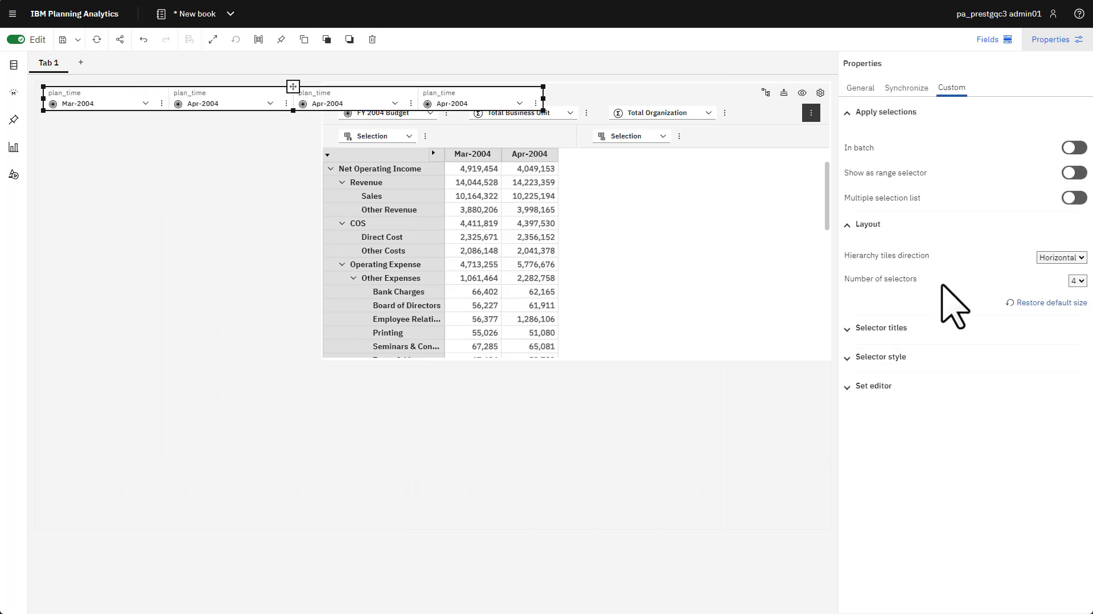
left_click(1071, 257)
left_click(1057, 274)
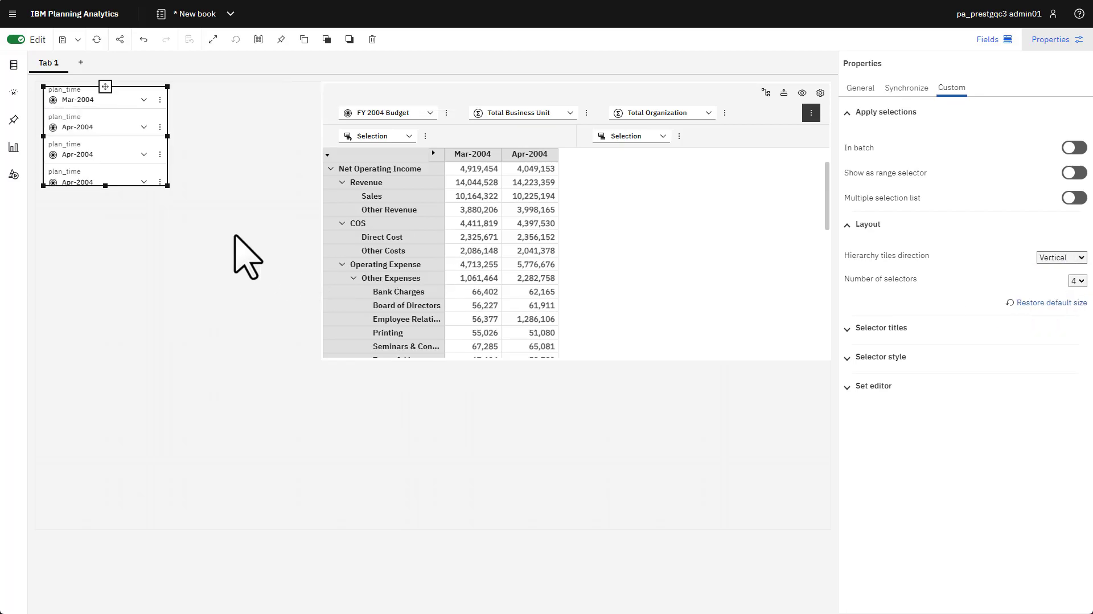
left_click_drag(167, 186, 227, 209)
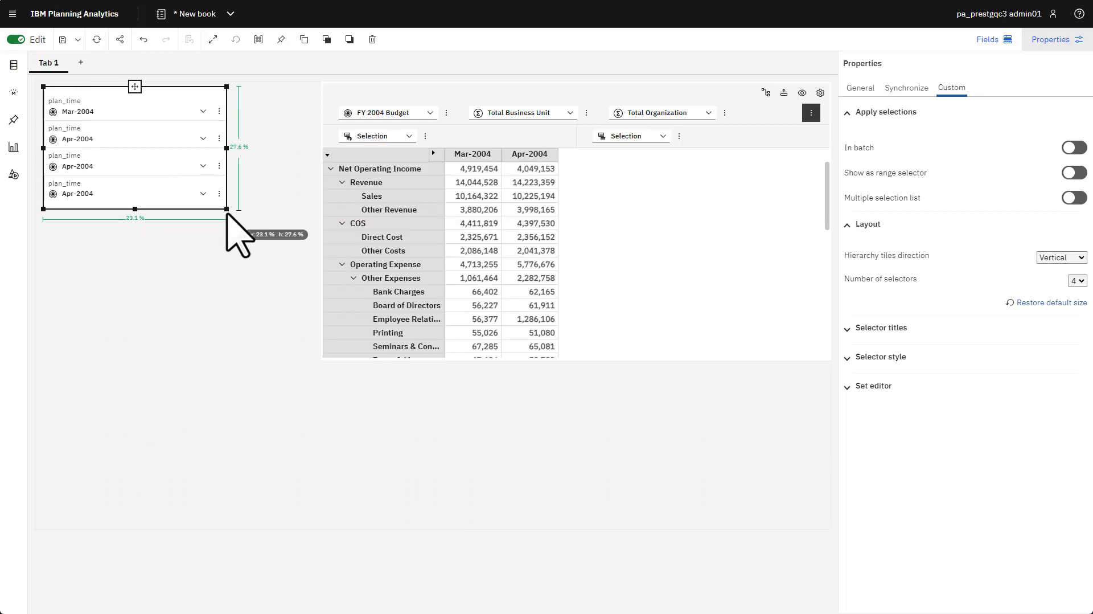
left_click(1059, 41)
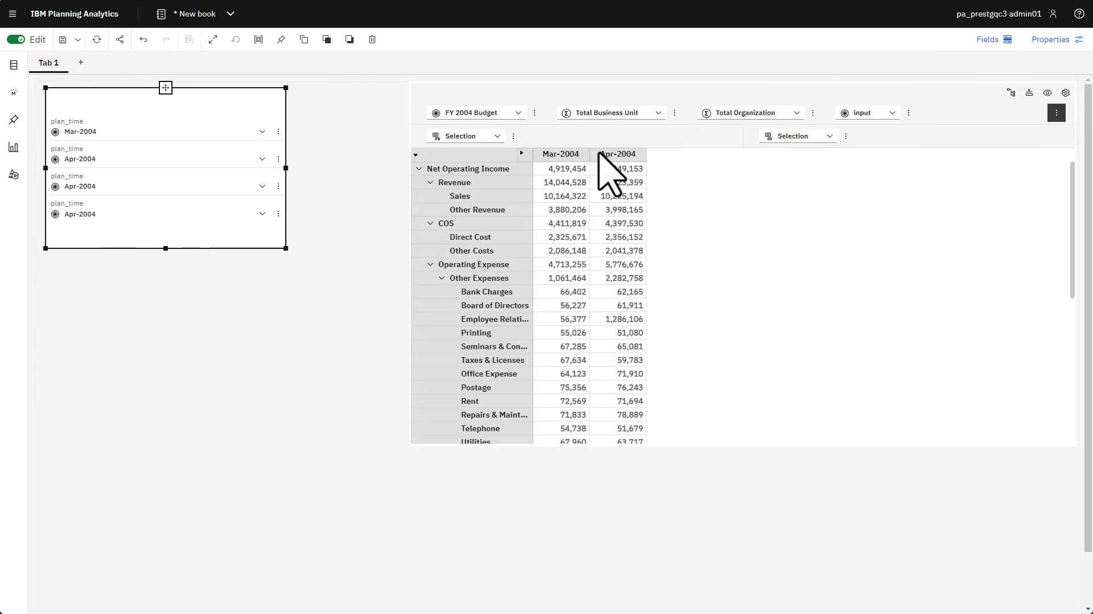
Step: Set the four plan_time selectors to Jan-2004, Mar-2004, May-2004 and Jul-2004, in that order
left_click(257, 132)
left_click(115, 166)
left_click(254, 161)
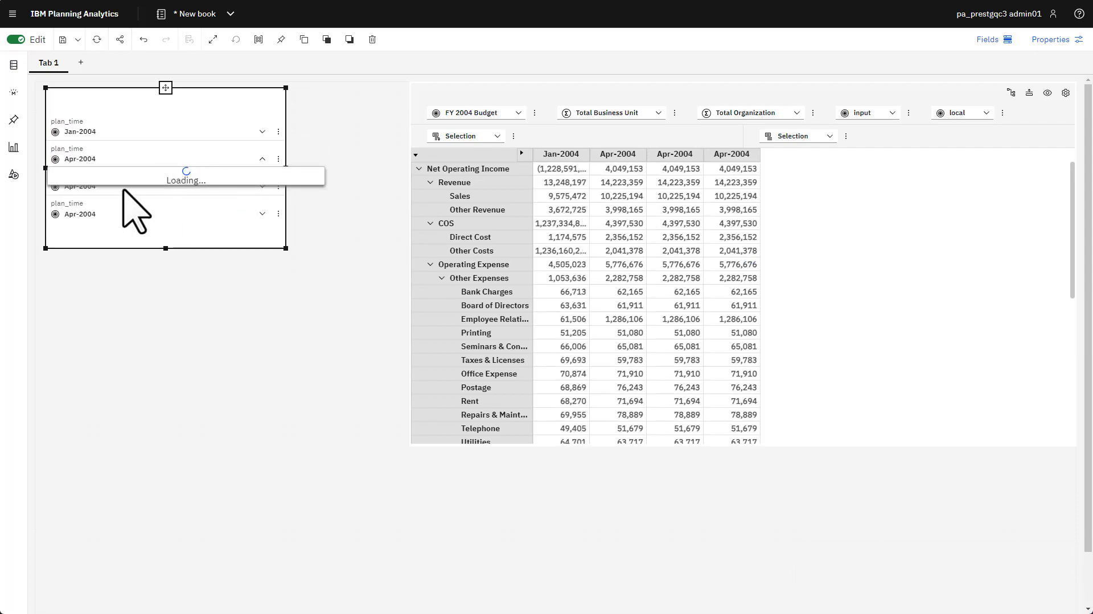
left_click(86, 222)
left_click(253, 192)
left_click(107, 281)
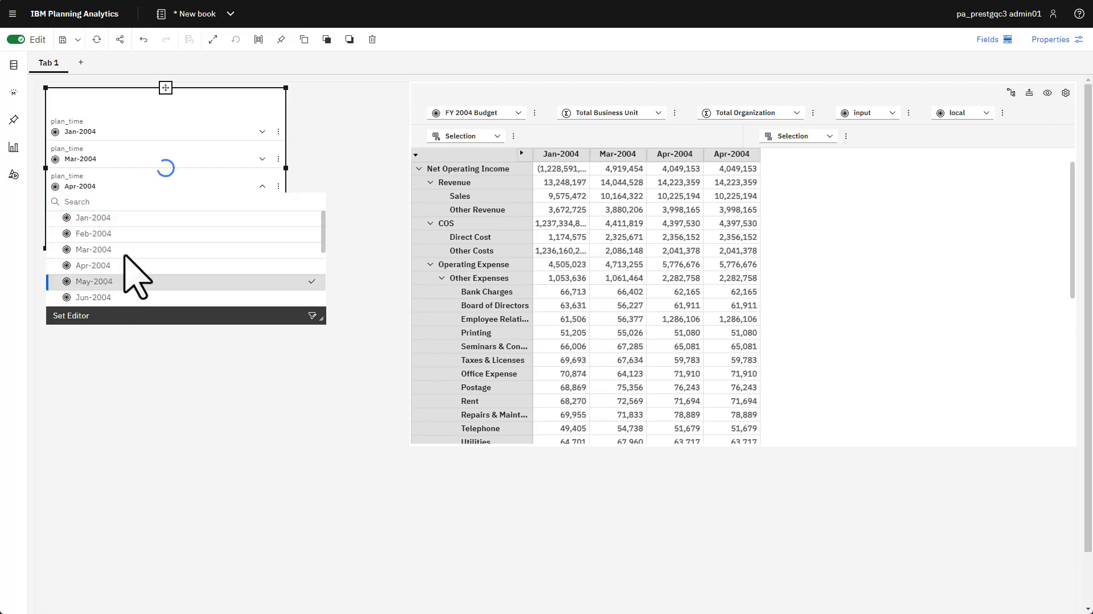
left_click(262, 213)
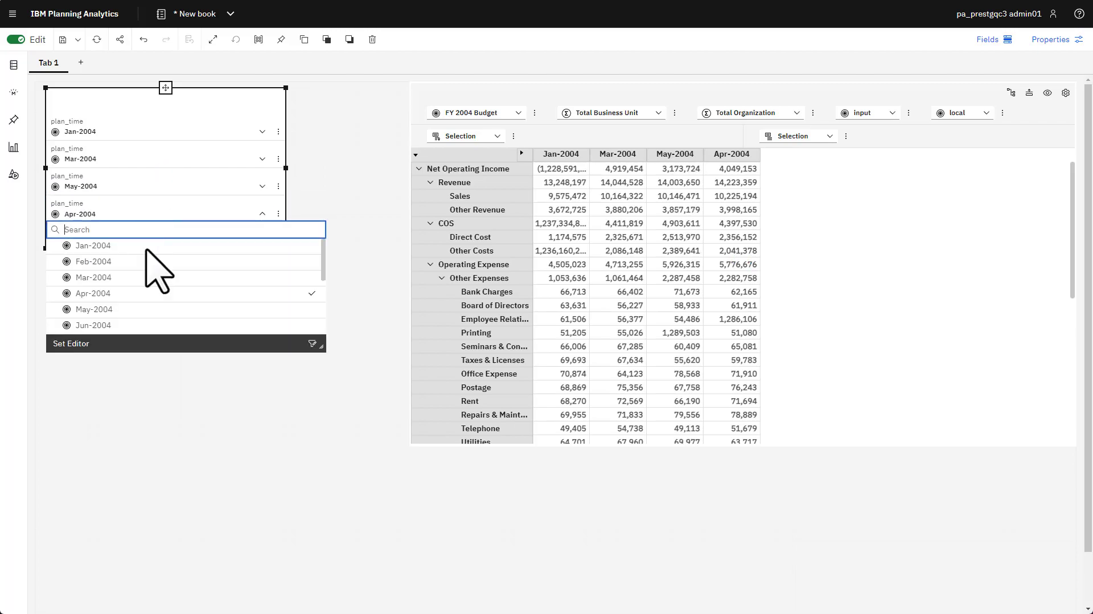
scroll(130, 295, "down", 1)
left_click(112, 323)
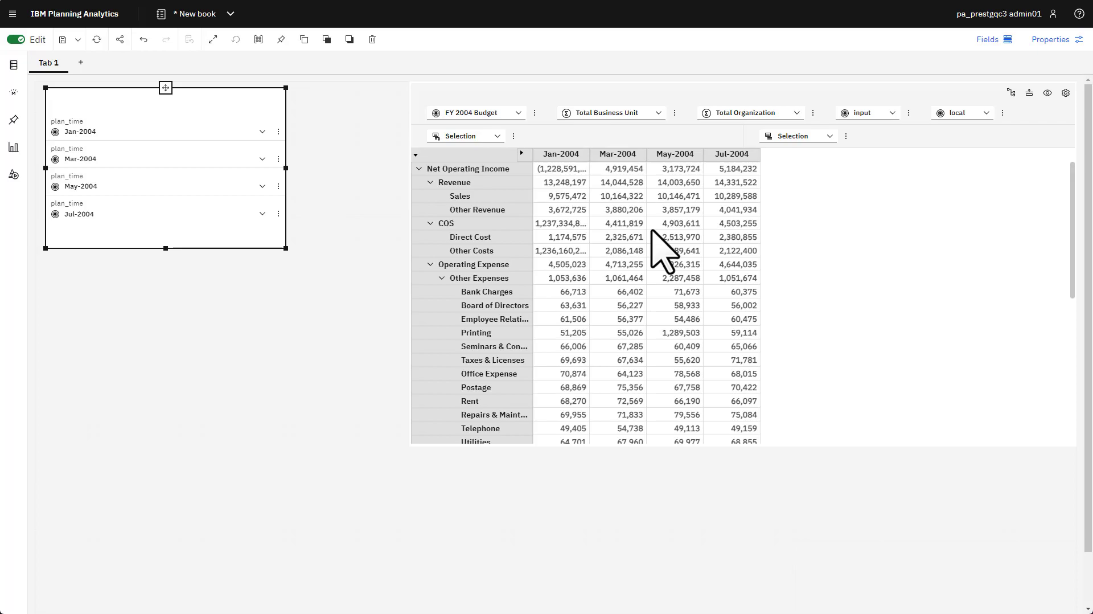
Step: Reduce the widget to 2 selectors shown as a range selector, enlarging its frame
left_click(1049, 41)
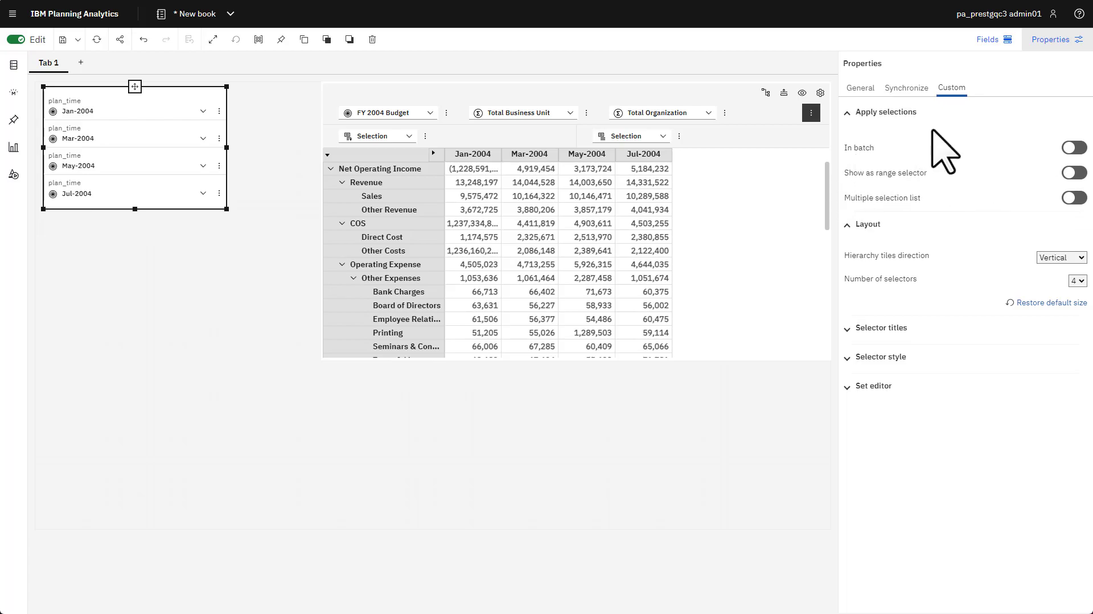
left_click(1076, 283)
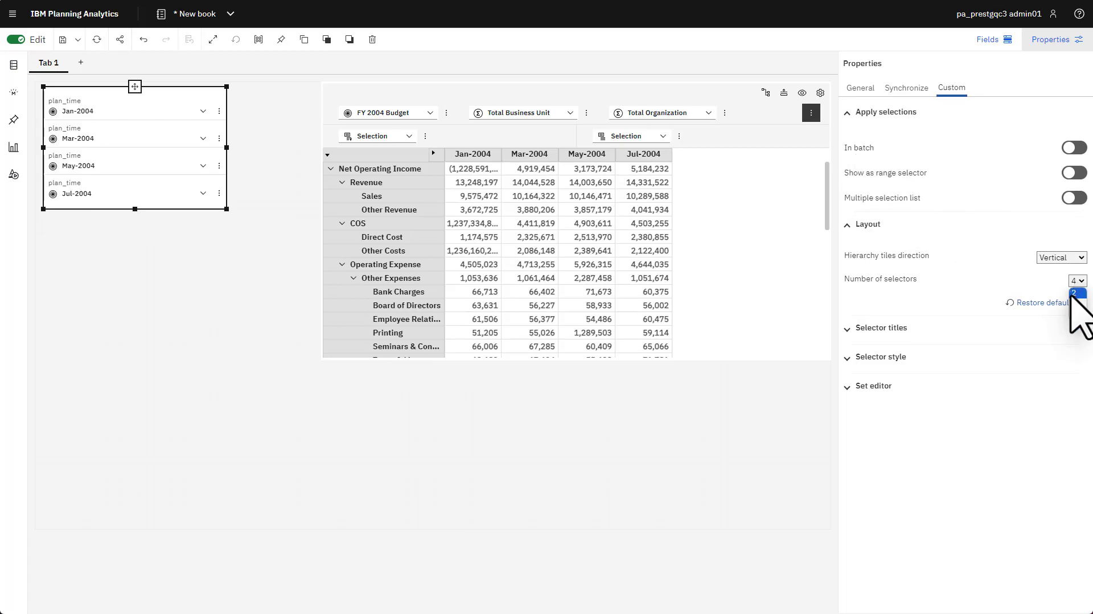
left_click(1075, 294)
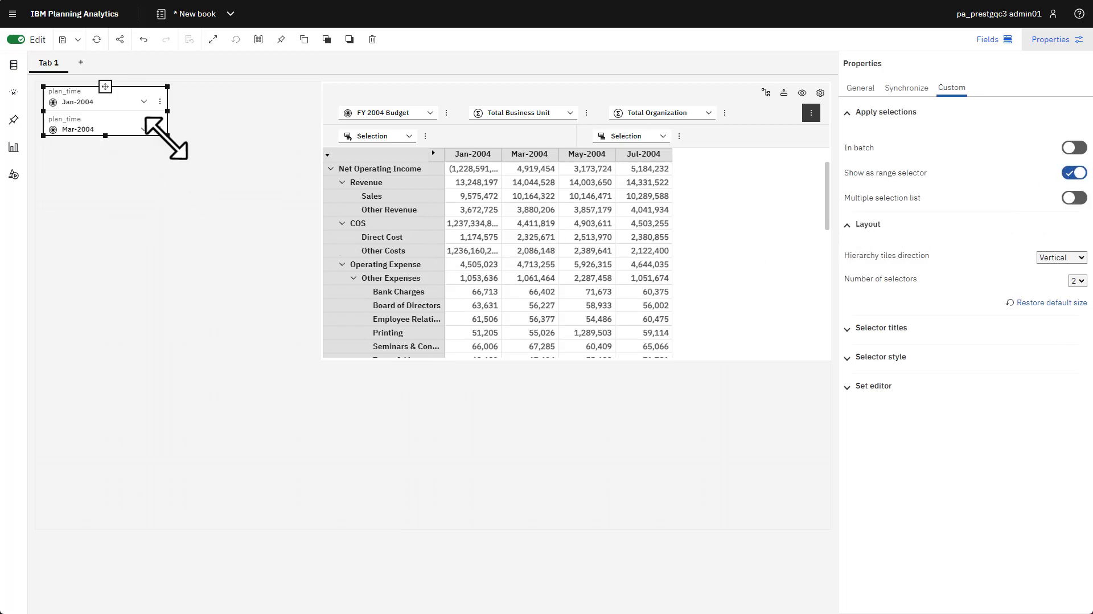
left_click_drag(167, 136, 261, 200)
Step: Set the range selector to run from Feb-2004 to Aug-2004 and reduce the widget's height
left_click(230, 132)
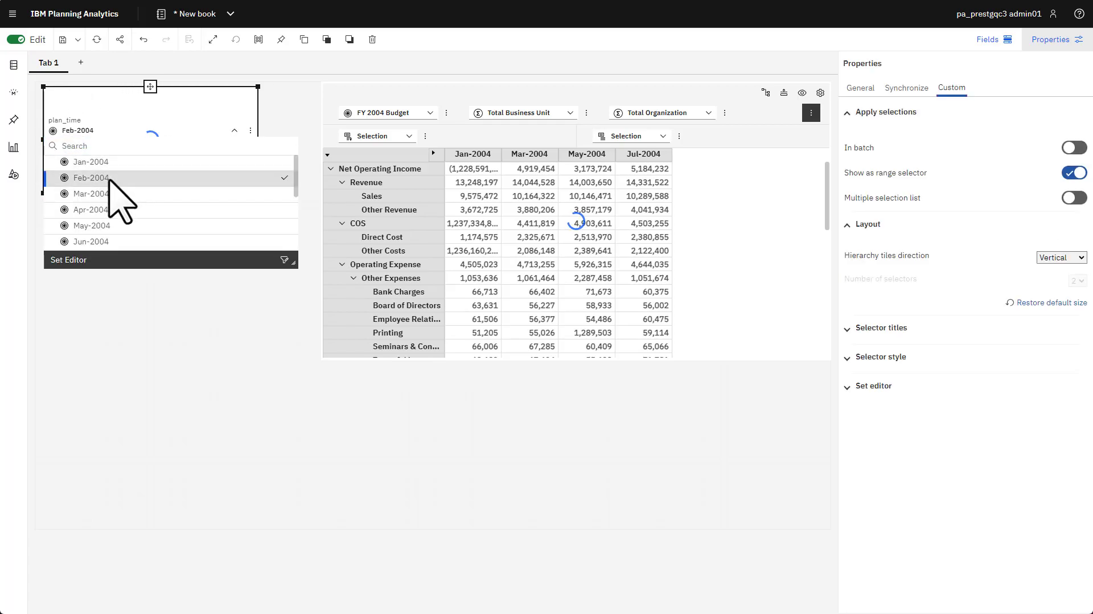
left_click(110, 178)
left_click(233, 158)
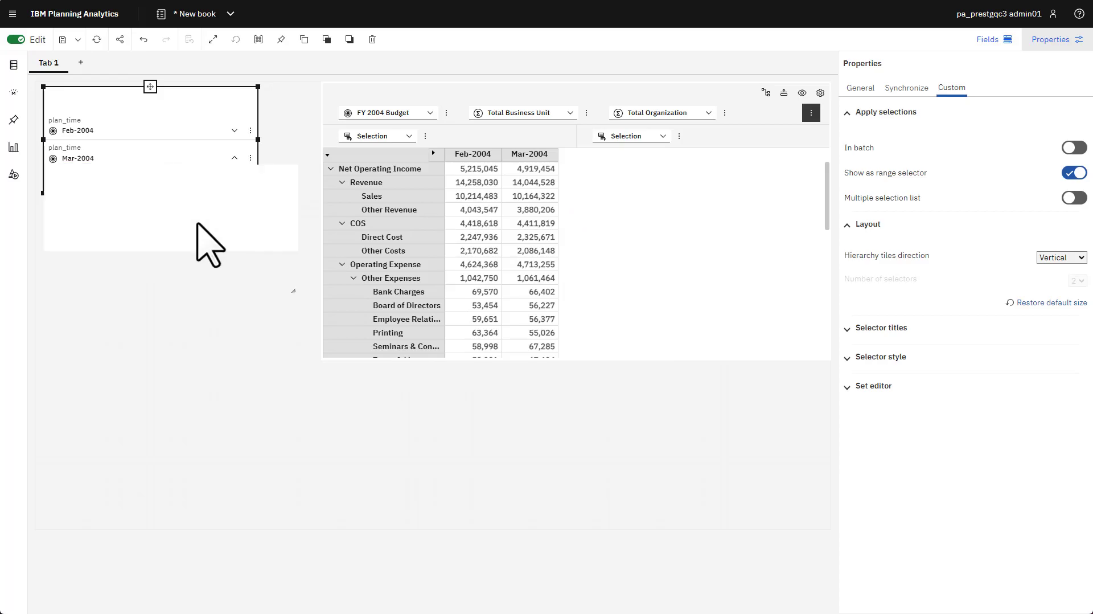
left_click(126, 253)
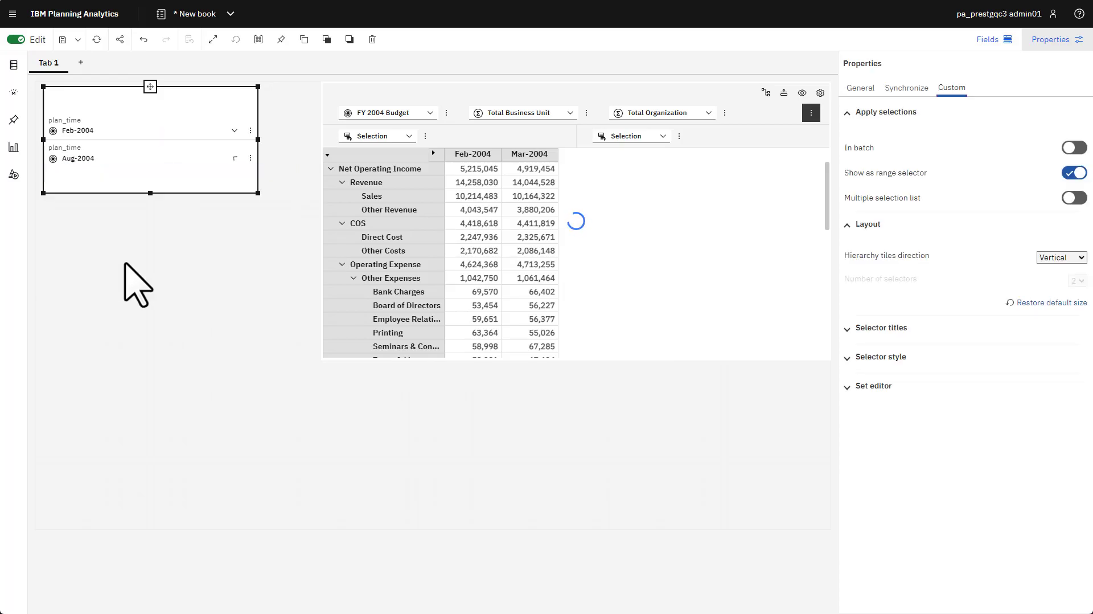
left_click_drag(627, 355, 500, 375)
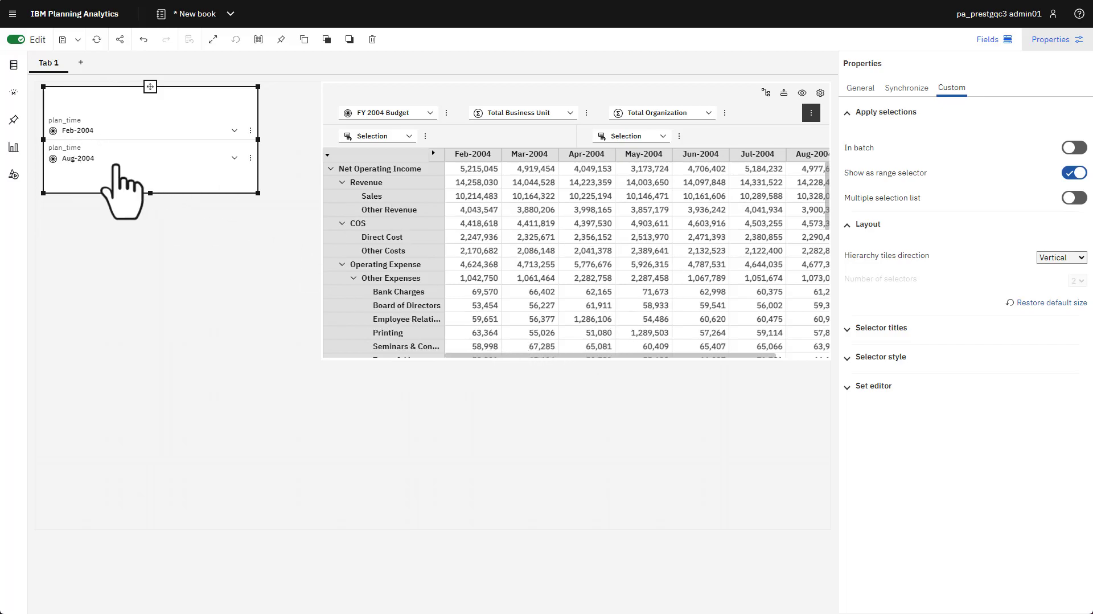
left_click_drag(149, 194, 149, 171)
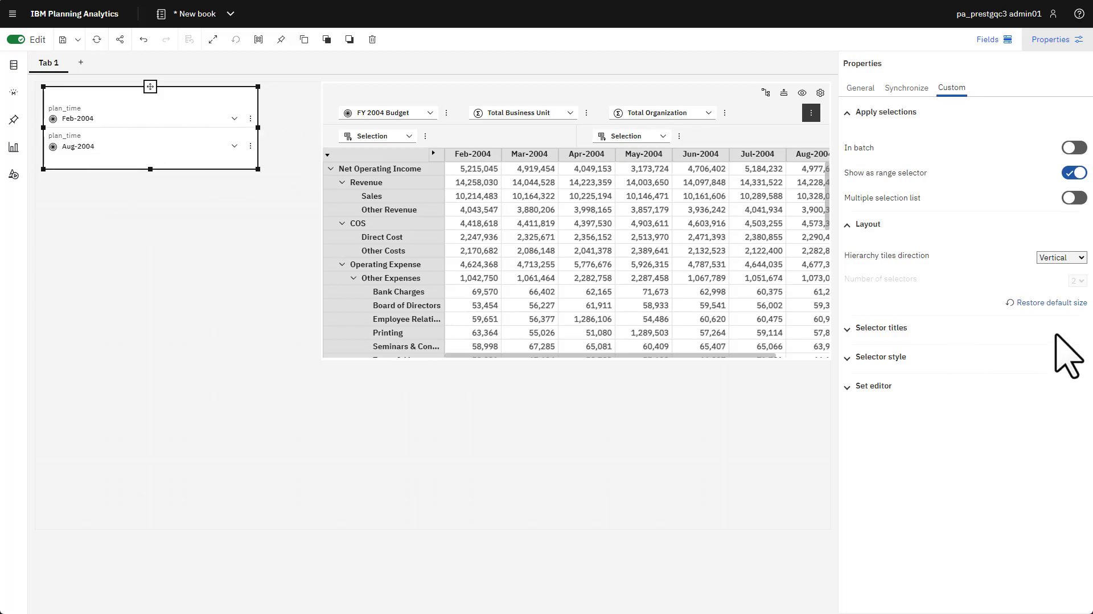
Step: Display the selectors as Horizontal selector lists and enlarge the widget to about 34.1 % wide and 61.4 % high
left_click(1066, 257)
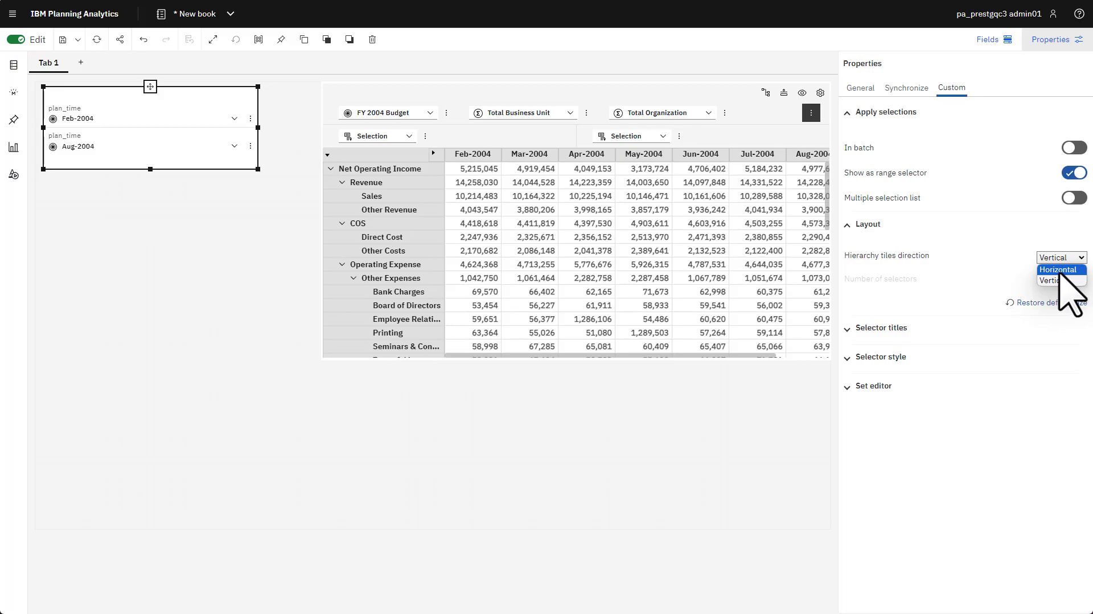
left_click(1058, 270)
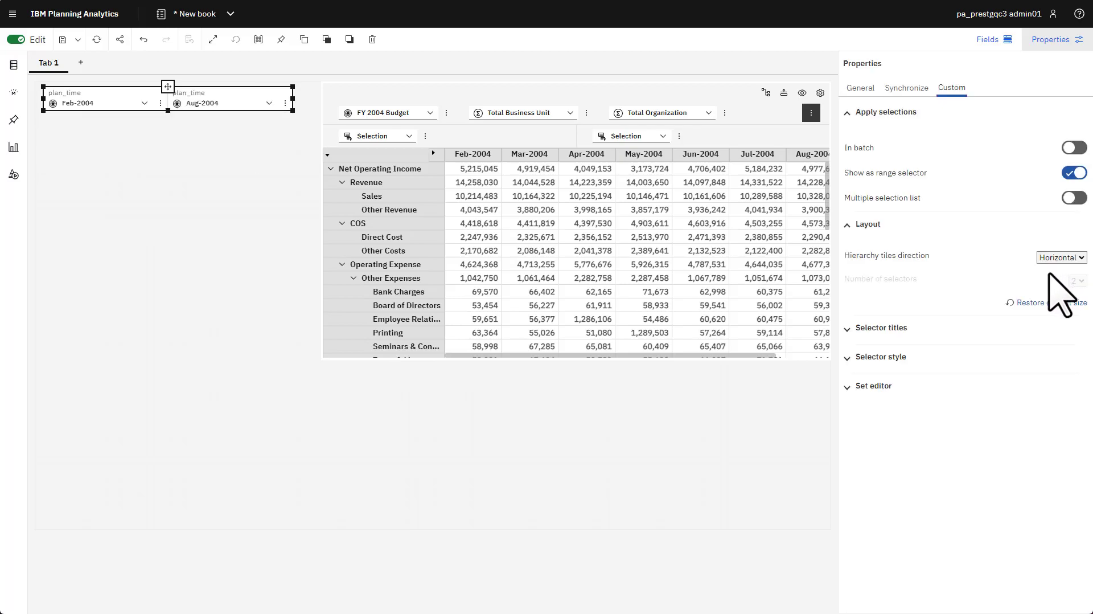
left_click(899, 330)
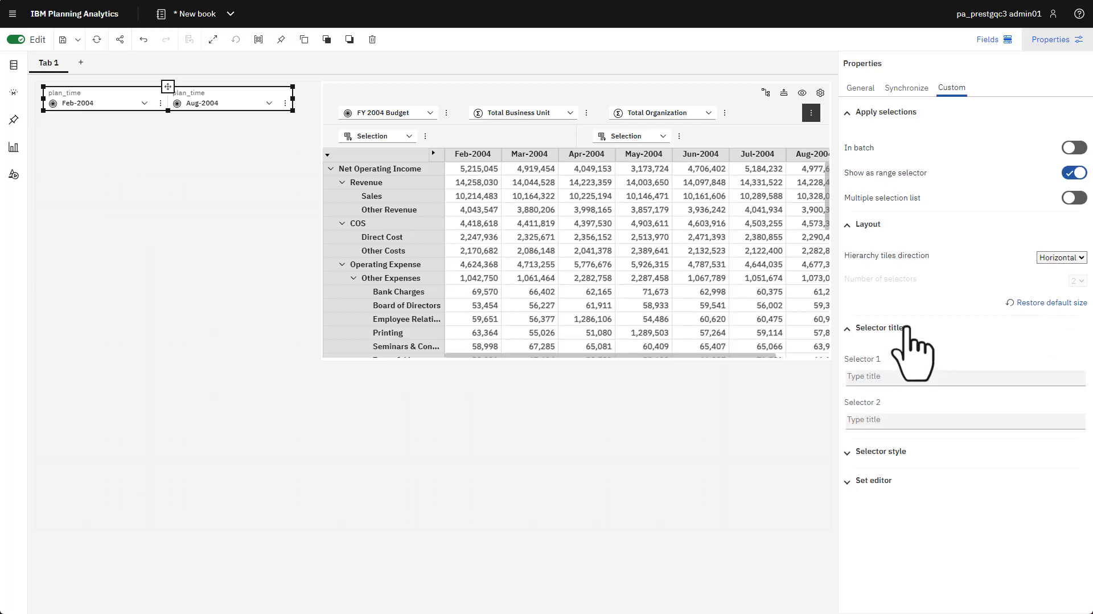
left_click(891, 455)
scroll(996, 463, "down", 2)
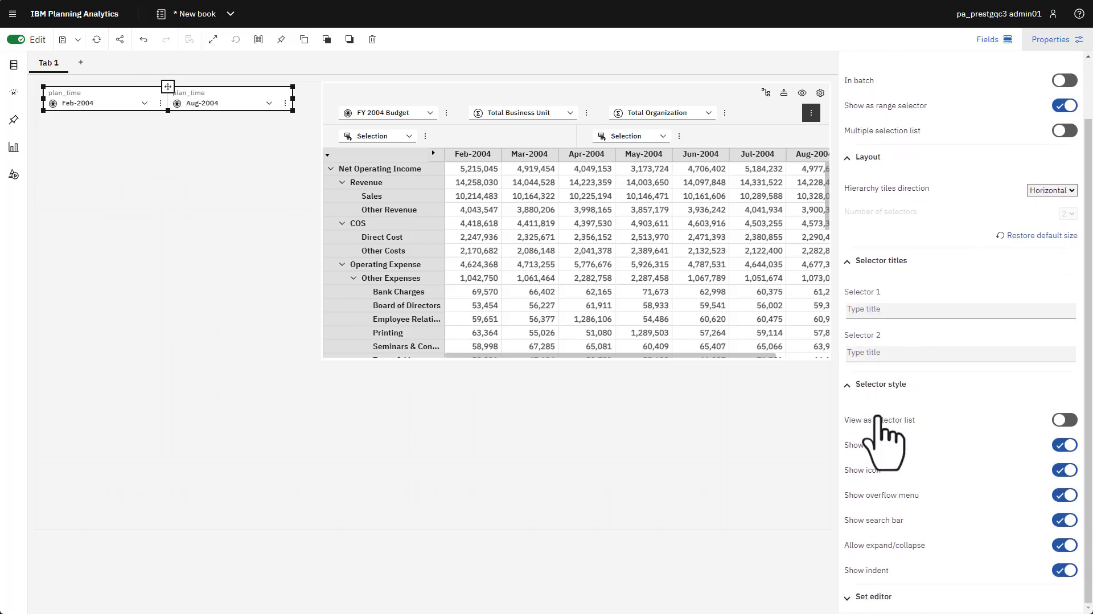
left_click(1064, 419)
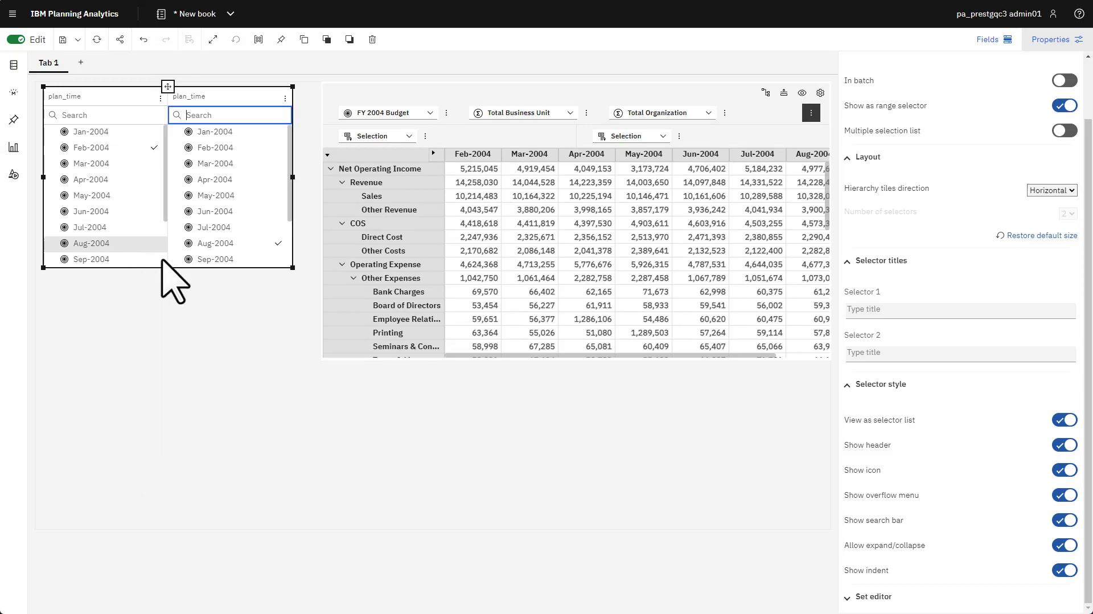
left_click_drag(294, 268, 314, 360)
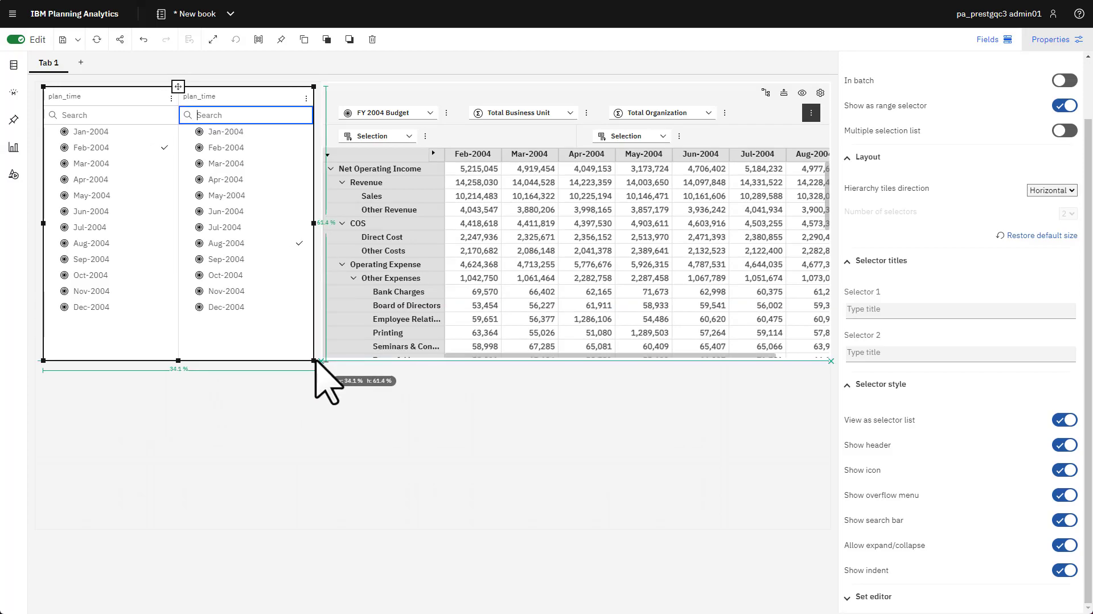
Step: Set the range to Jan-2004 through Dec-2004, and move its start to Apr-2004
left_click(86, 132)
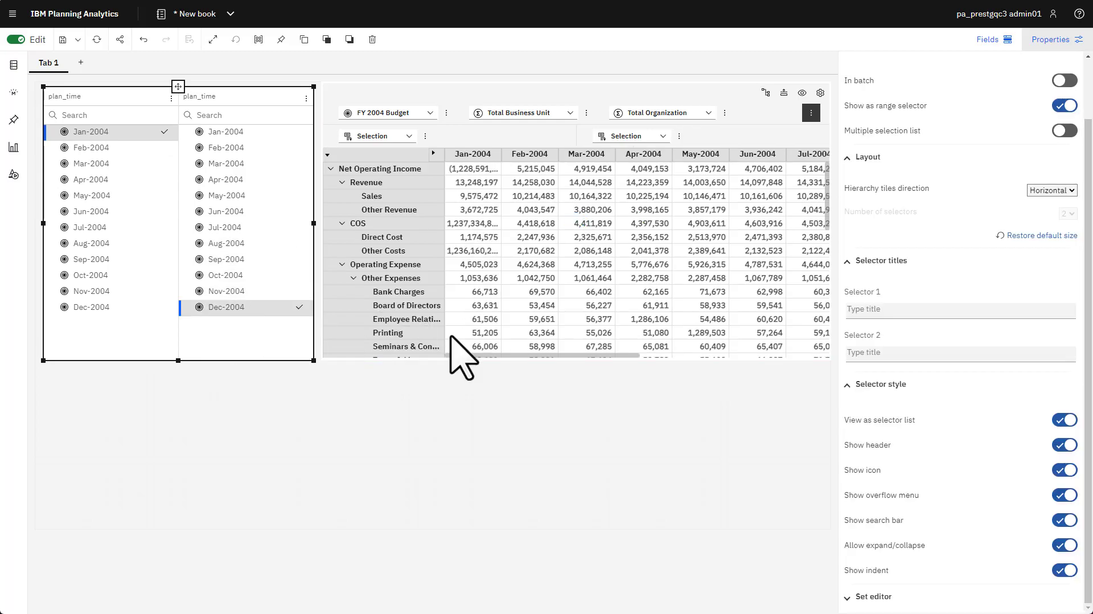
left_click_drag(469, 355, 385, 368)
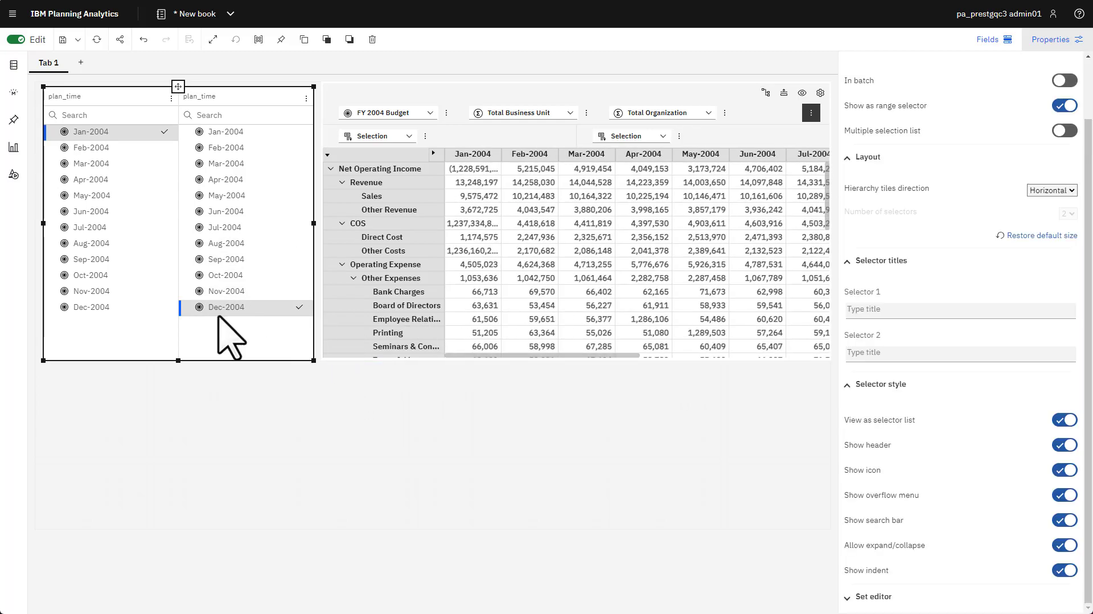
left_click(72, 180)
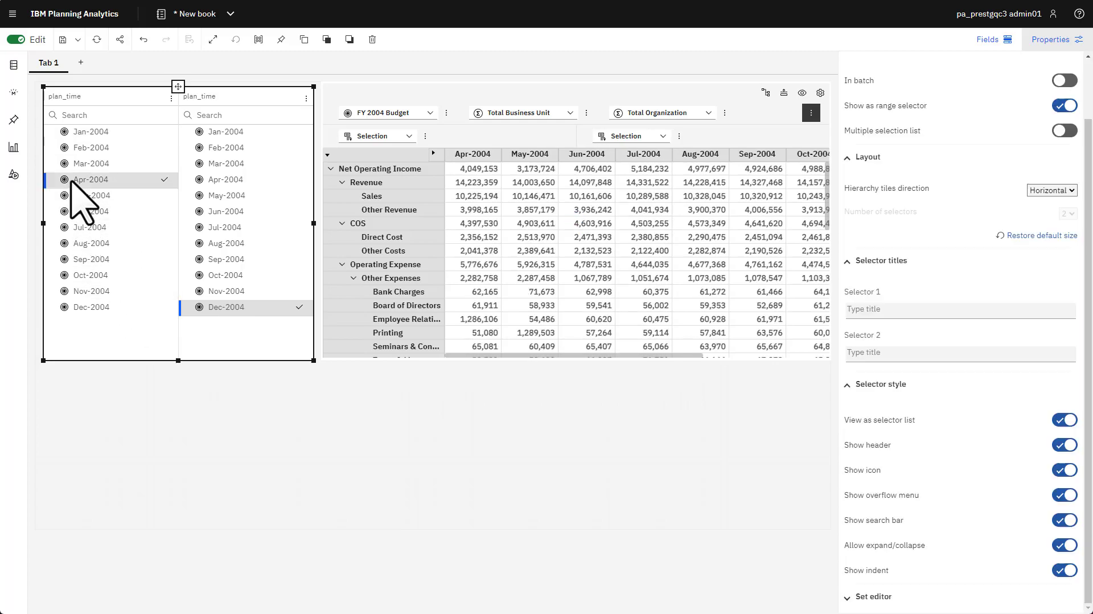
Step: End the range at Aug-2004 and replace the first selector's set with Jan-2004 through Jun-2004
left_click(224, 244)
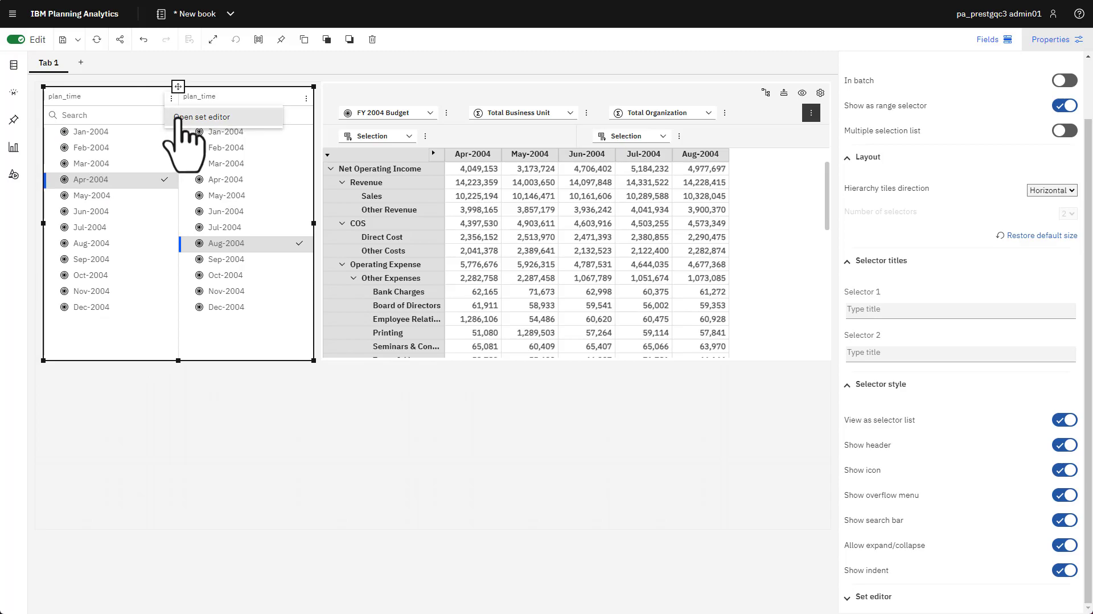
left_click(181, 118)
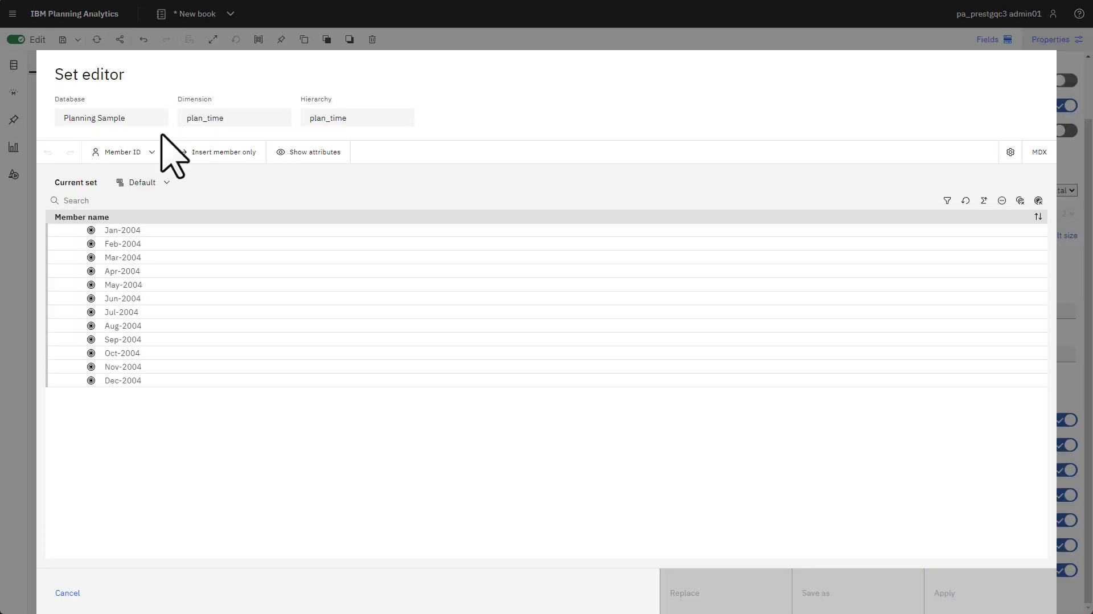
left_click(132, 230)
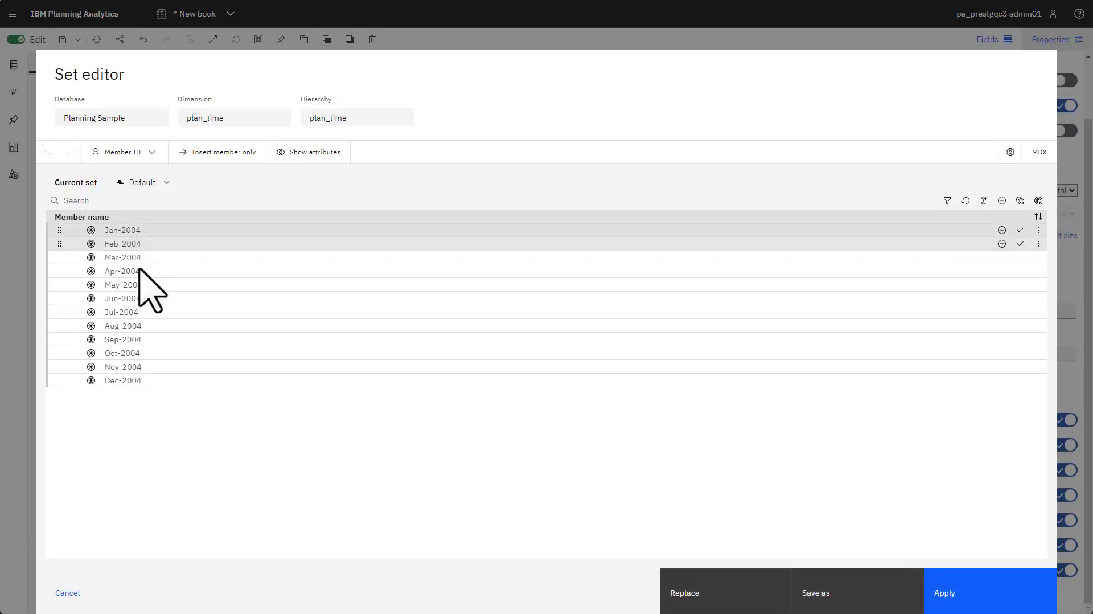
left_click(136, 299, "shift")
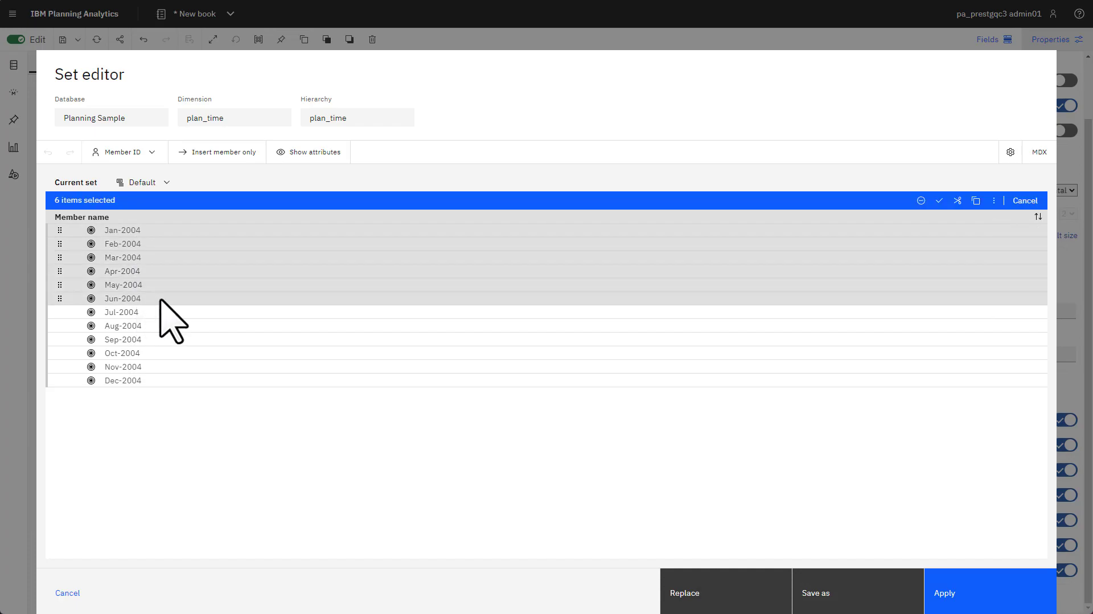
left_click(702, 603)
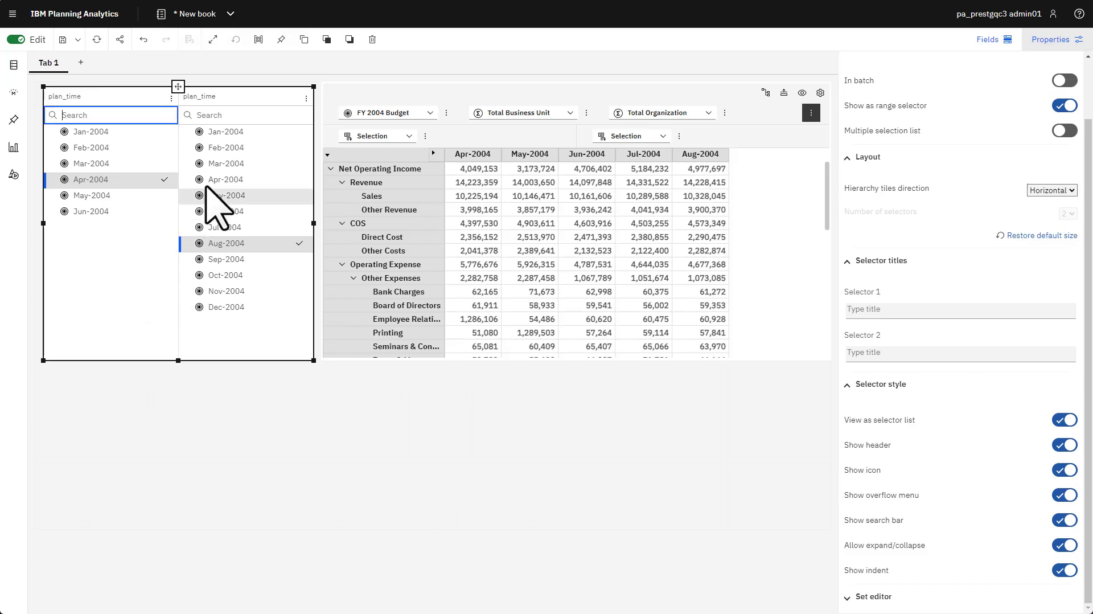
Step: Replace the second selector's set with only the members Jul-2004 through Dec-2004
left_click(307, 114)
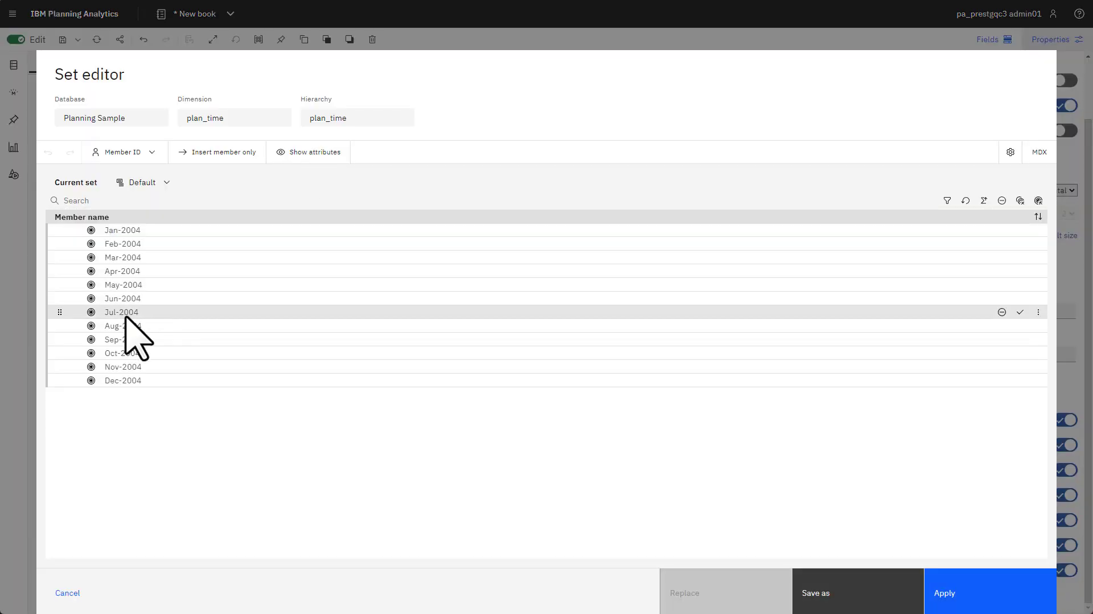
left_click(126, 316)
left_click(142, 382, "shift")
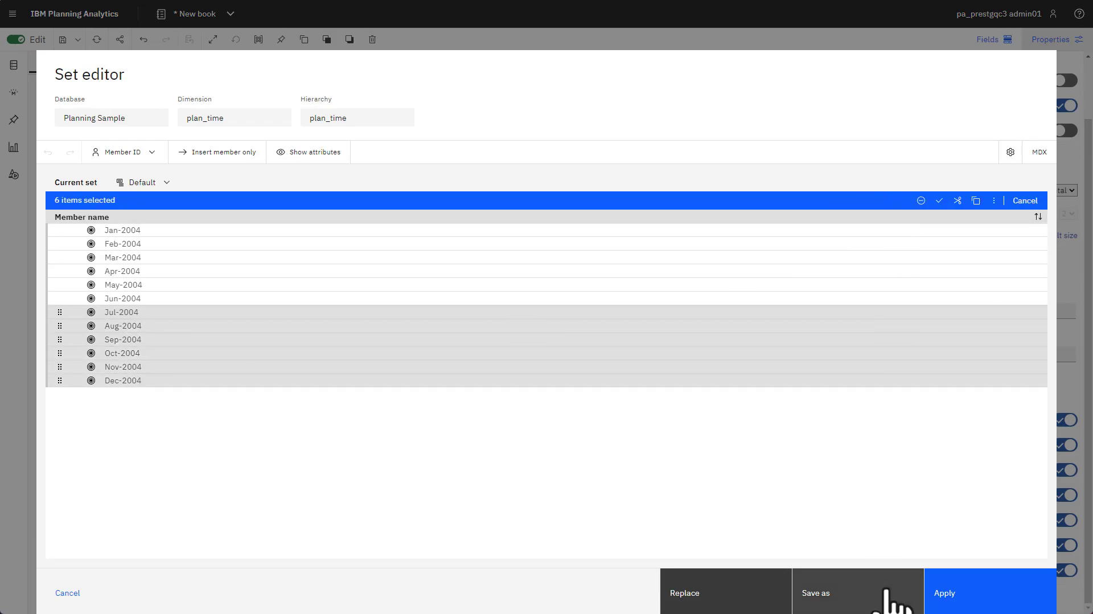
left_click(691, 595)
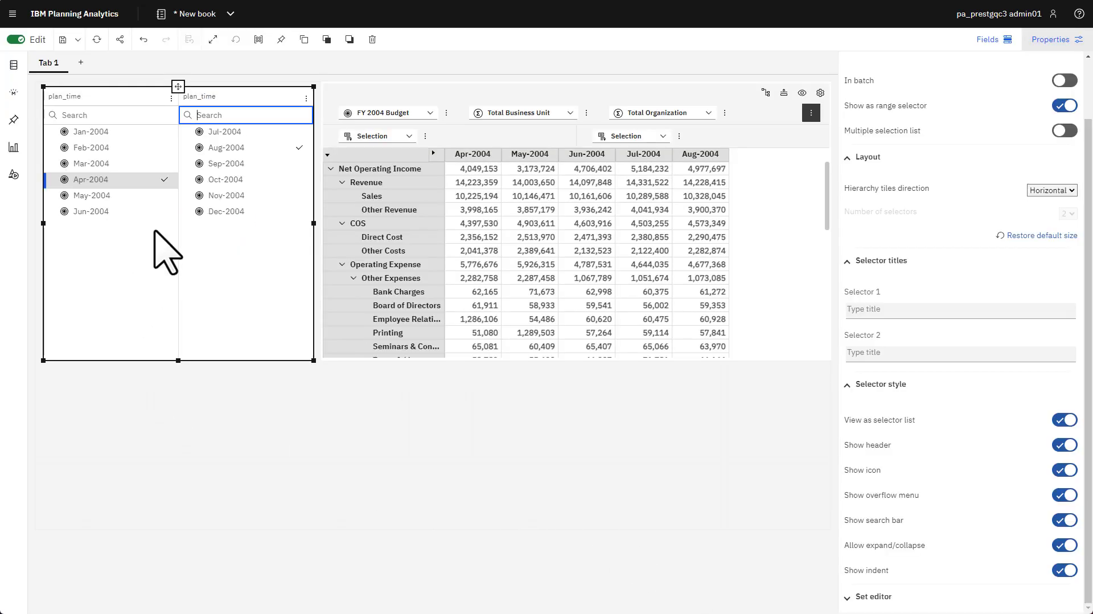
Step: Try the range Jan-2004 through Dec-2004 in the exploration, and narrow it to Jun-2004 through Jul-2004
left_click(98, 133)
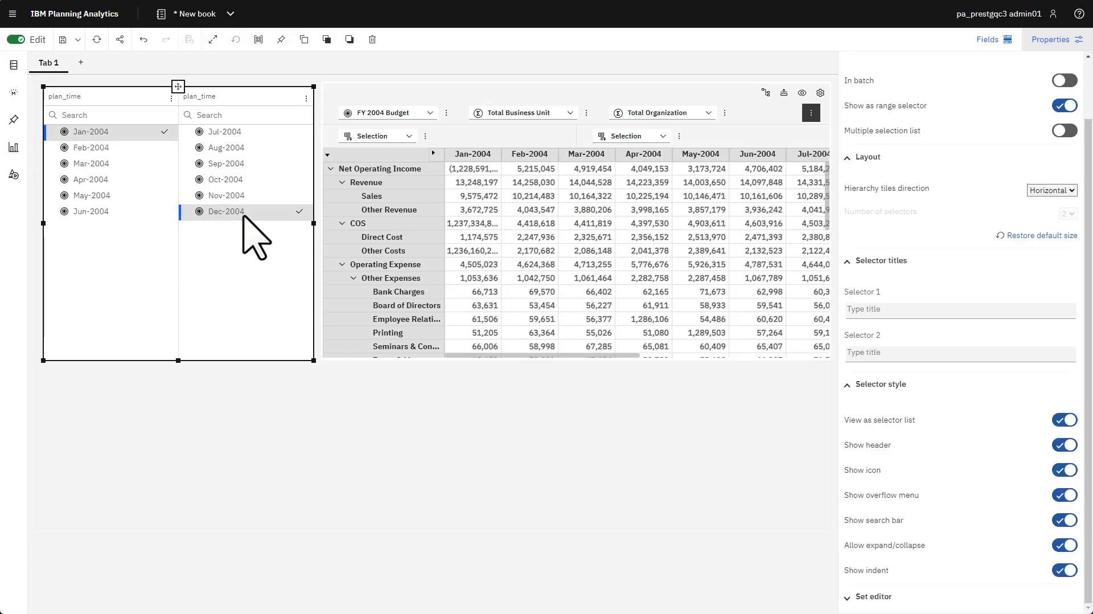
left_click_drag(519, 355, 482, 381)
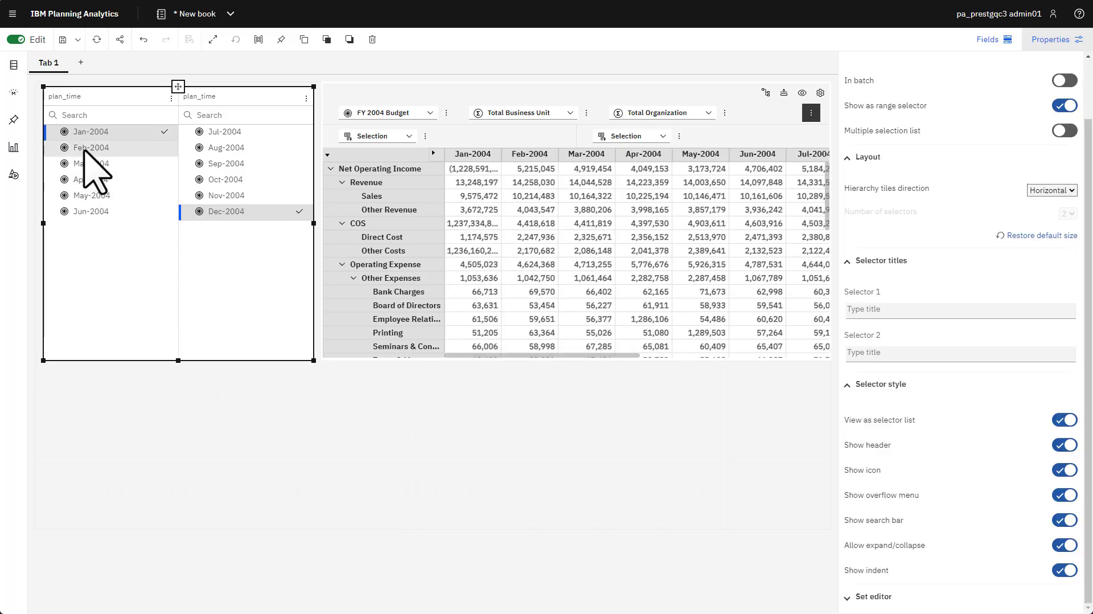
left_click(90, 211)
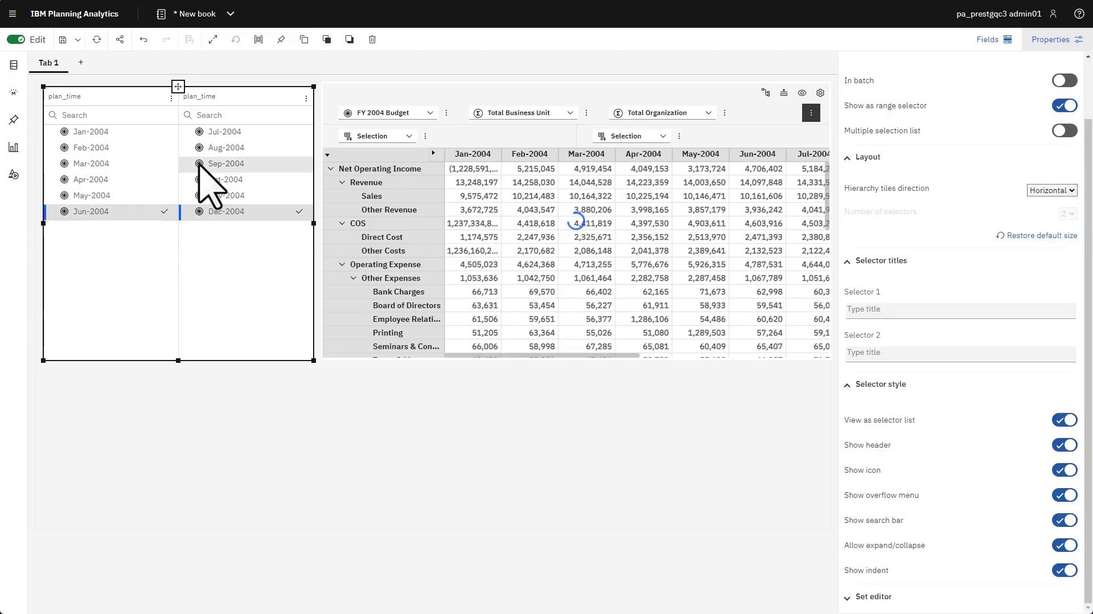
left_click(236, 132)
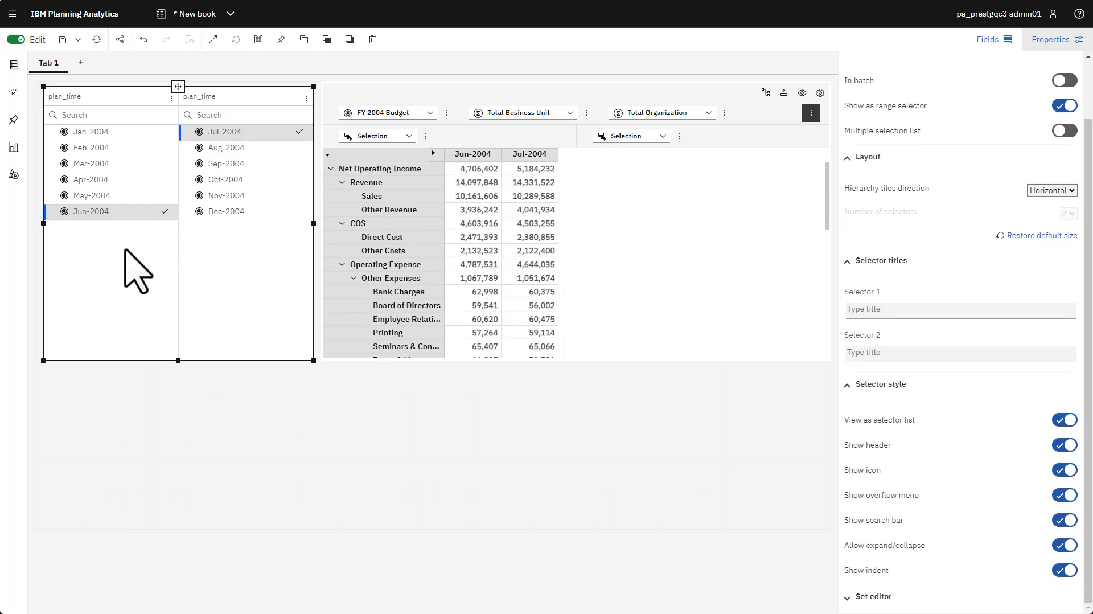
Step: Check the first selector's overflow menu in both edit mode and view mode, ending in edit mode
left_click(171, 98)
left_click(16, 40)
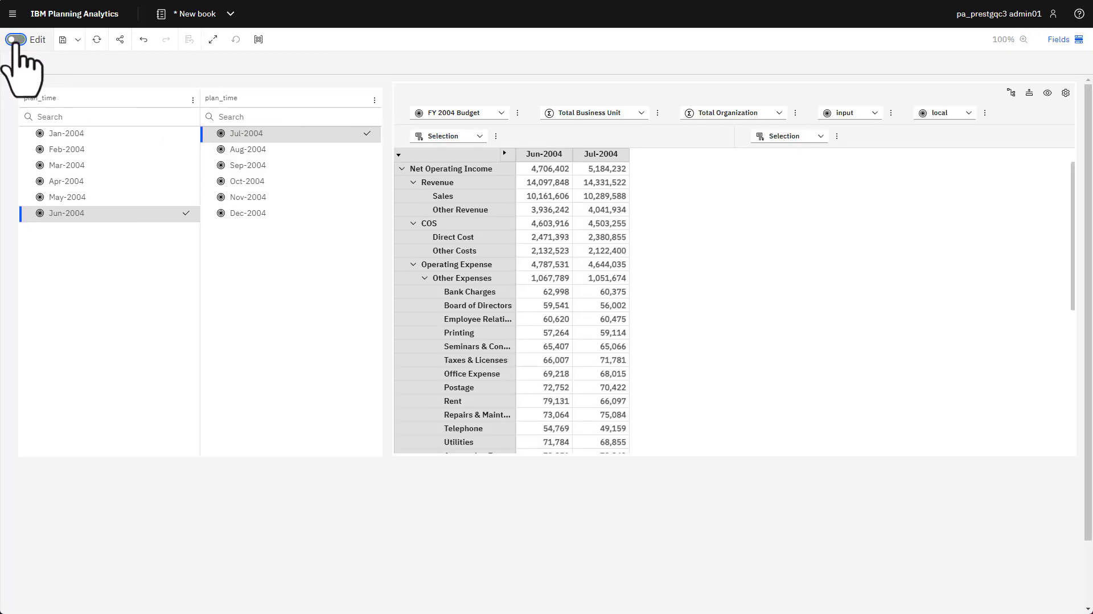
left_click(193, 100)
left_click(16, 39)
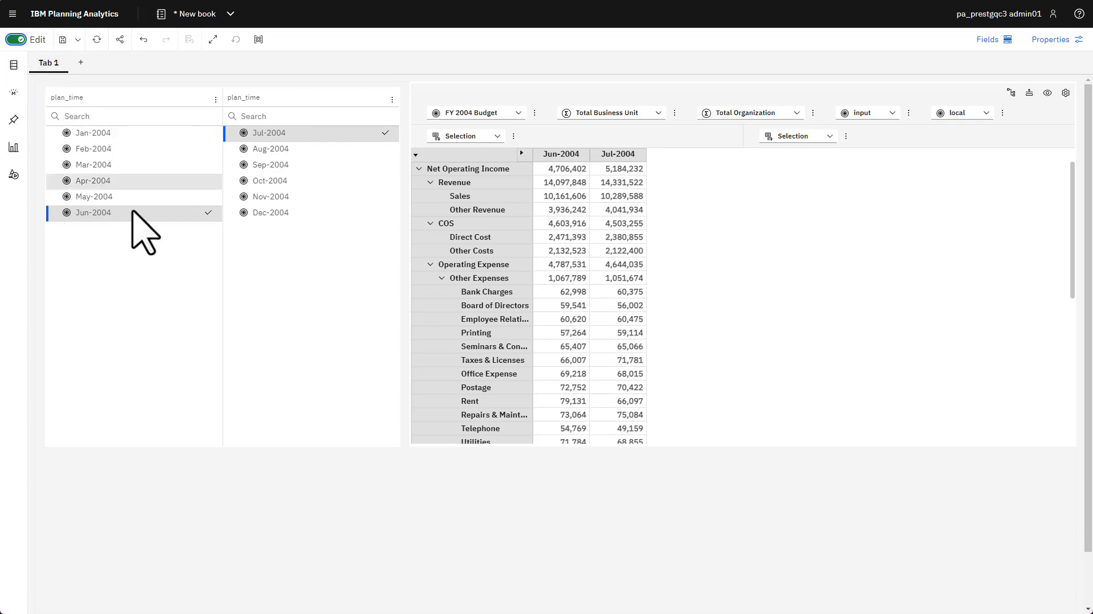
Step: Open the time selector widget's properties and hide its overflow menu
left_click(150, 302)
left_click(1060, 41)
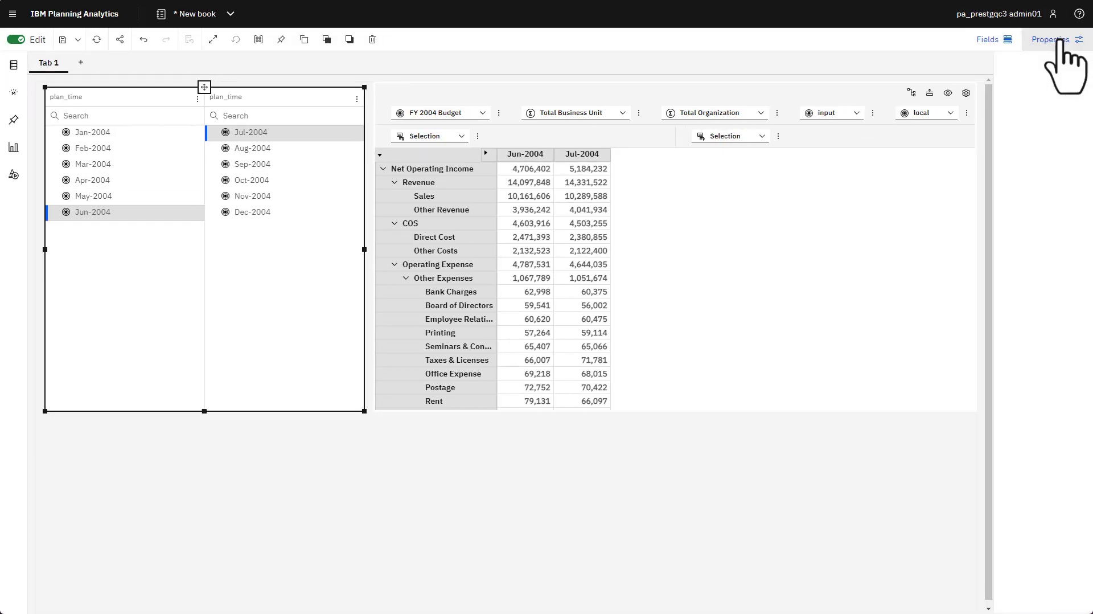
scroll(1021, 495, "down", 2)
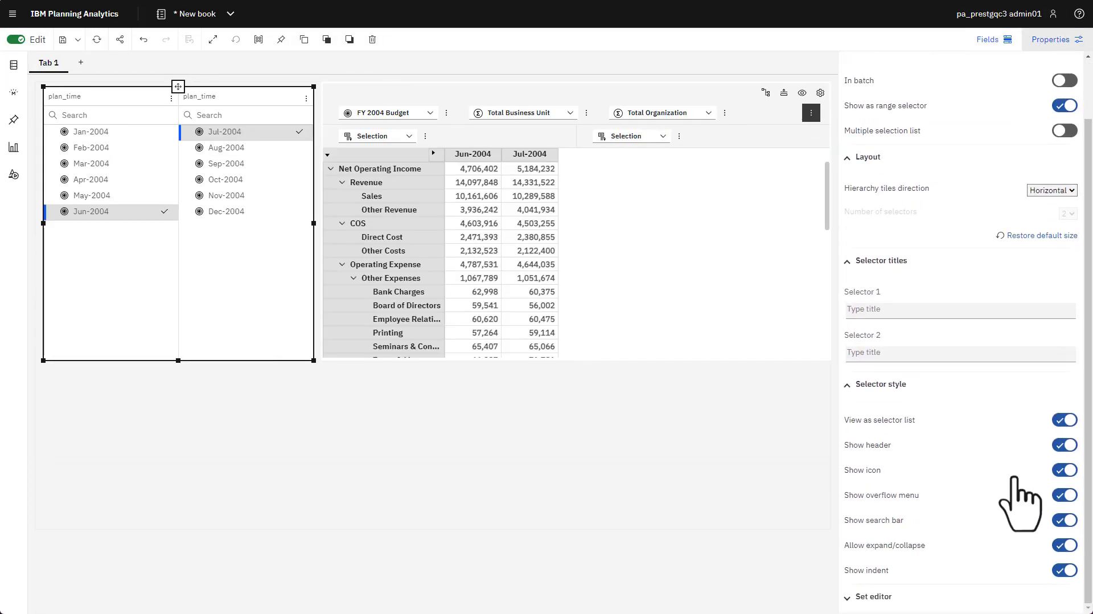
left_click(1063, 495)
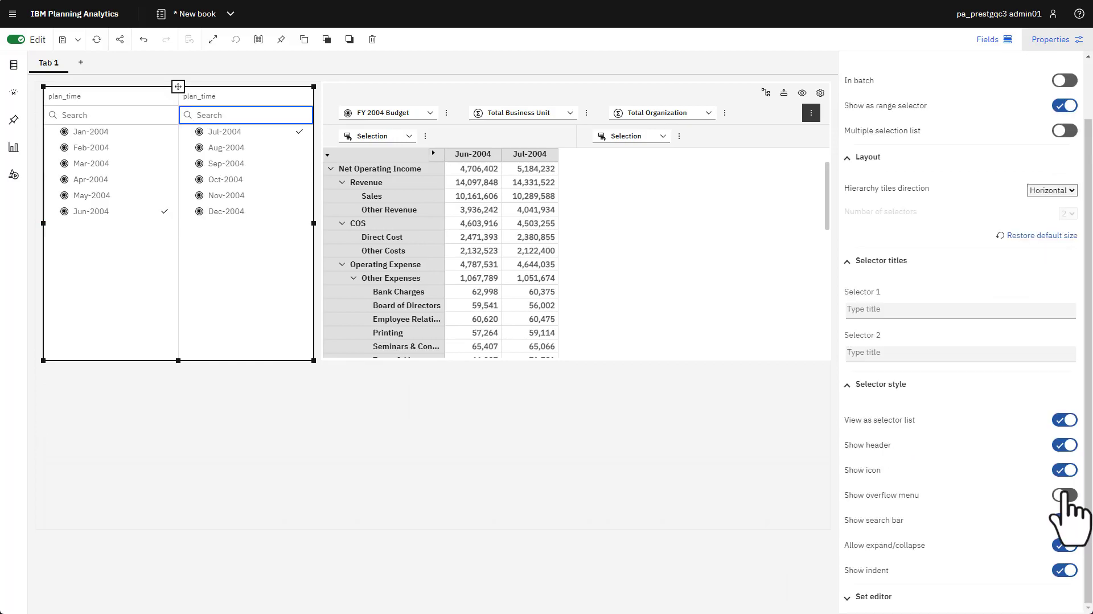
Step: Hide the search bar of both time selectors and reduce the widget's height
left_click(92, 119)
left_click(225, 116)
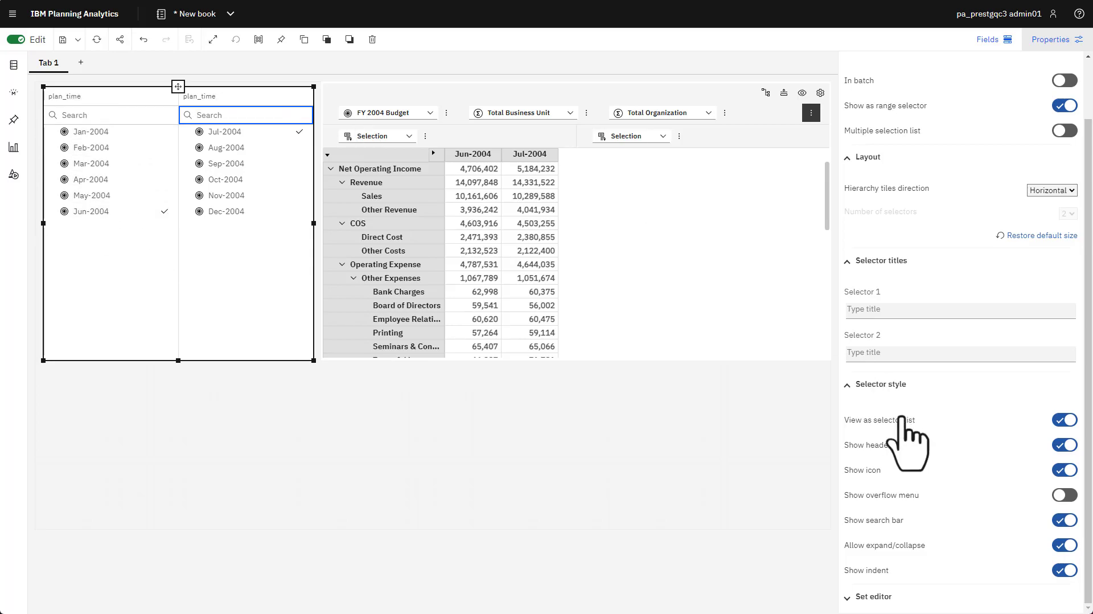
left_click(1061, 519)
left_click_drag(178, 361, 181, 296)
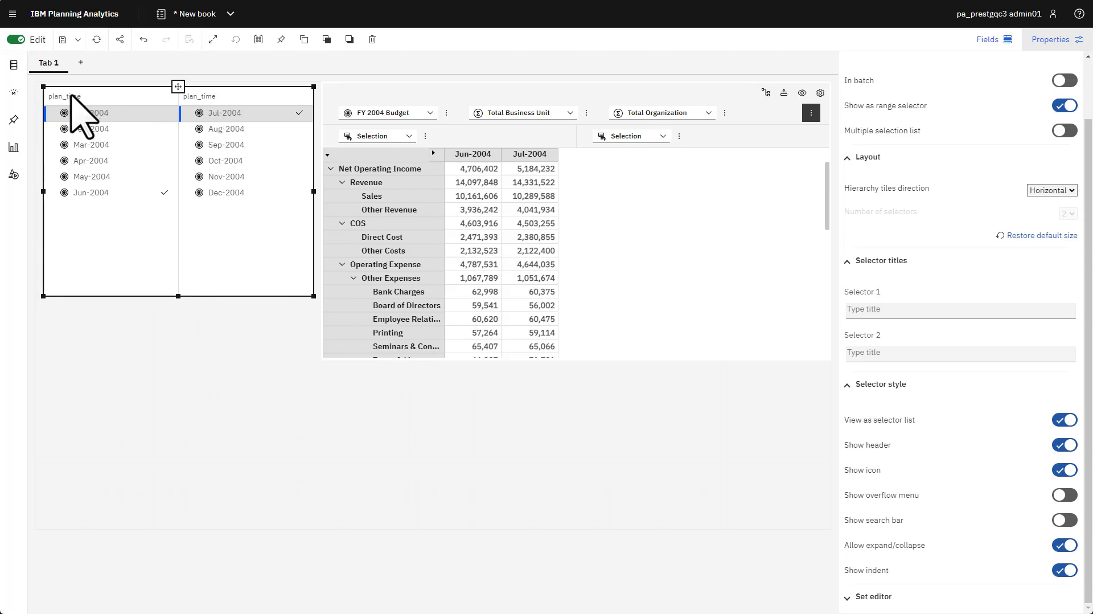
Step: Hide and restore the selector headers, and title Selector 1 "Pick First" and Selector 2 "Select After"
left_click(1065, 445)
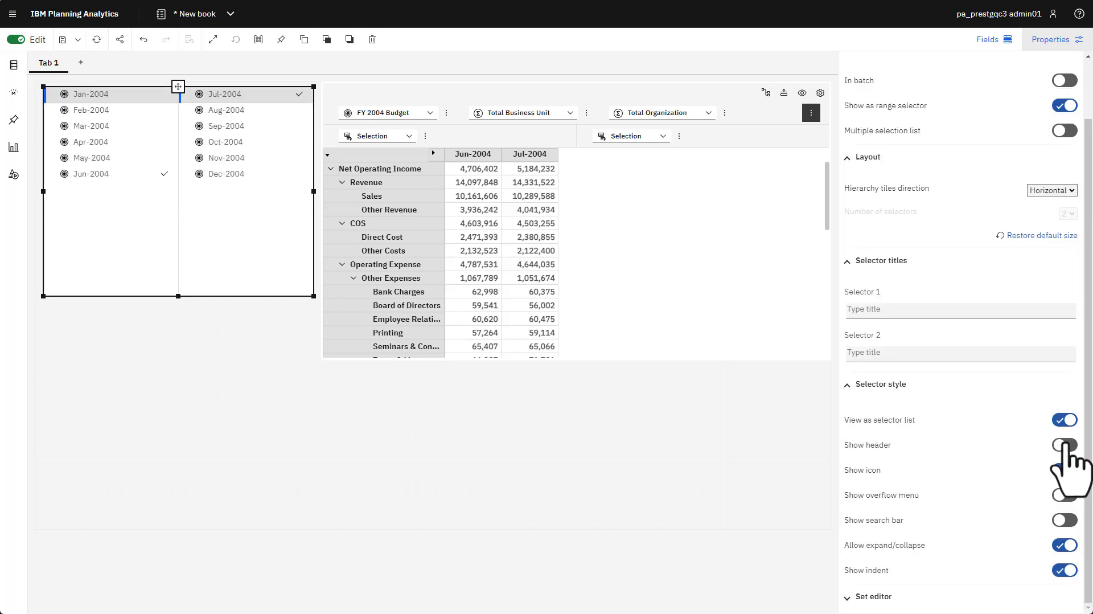
left_click(1065, 445)
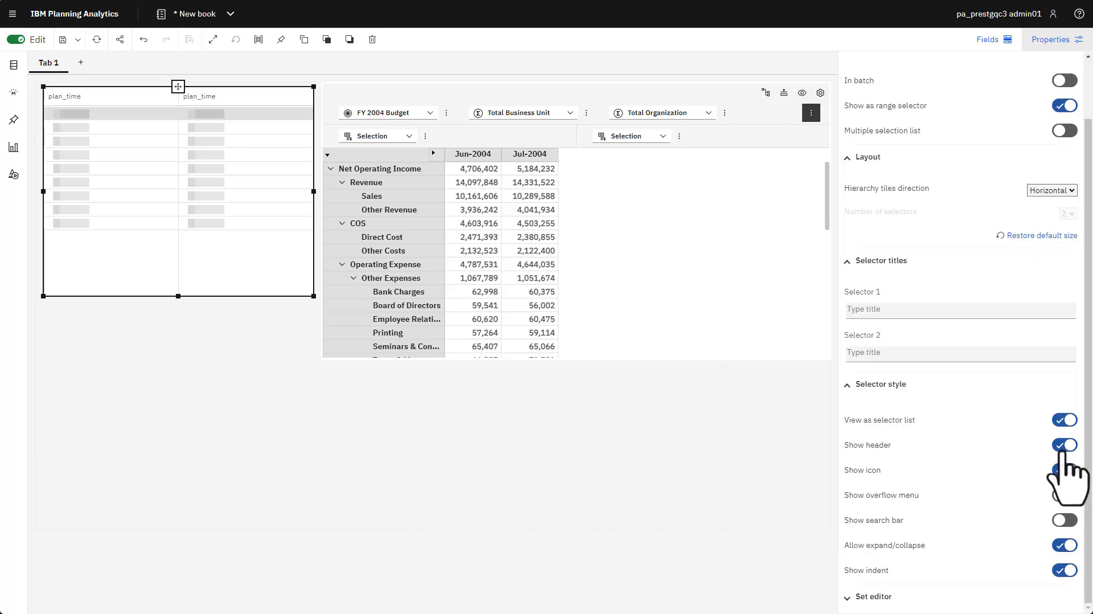
left_click(891, 311)
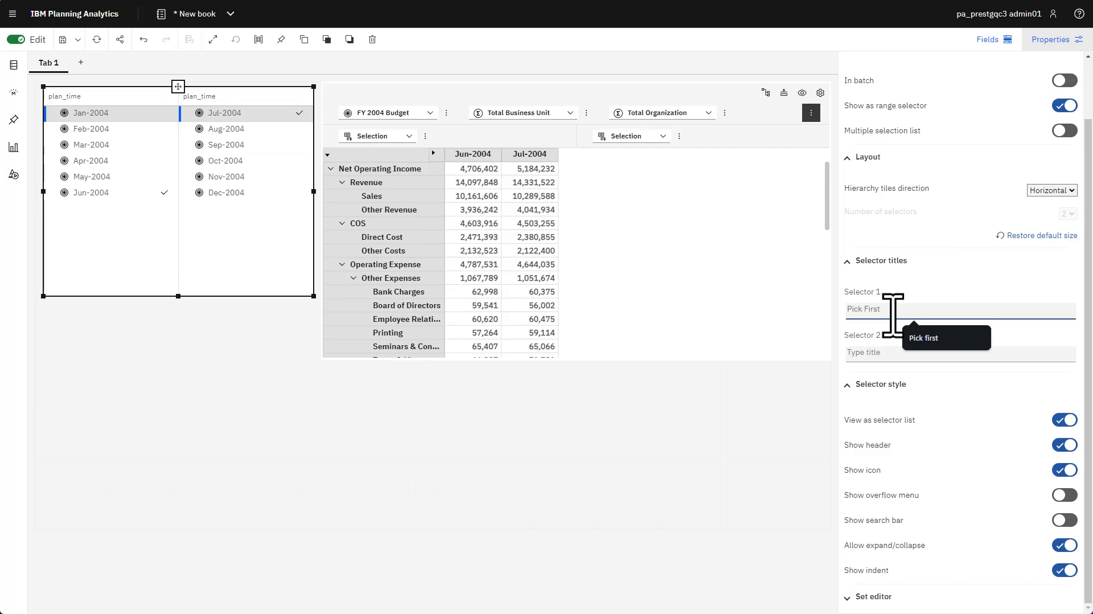
left_click(863, 359)
type("Select After")
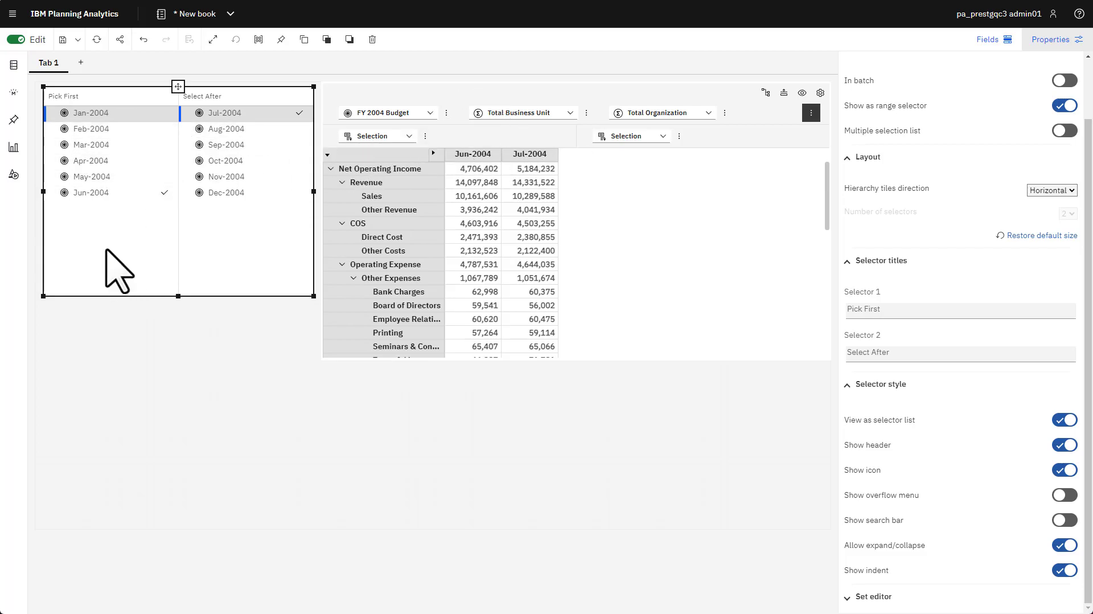
Step: Set the range to Jan-2004 through Dec-2004 and shrink the time widget's height to fit its month lists
scroll(1037, 351, "up", 2)
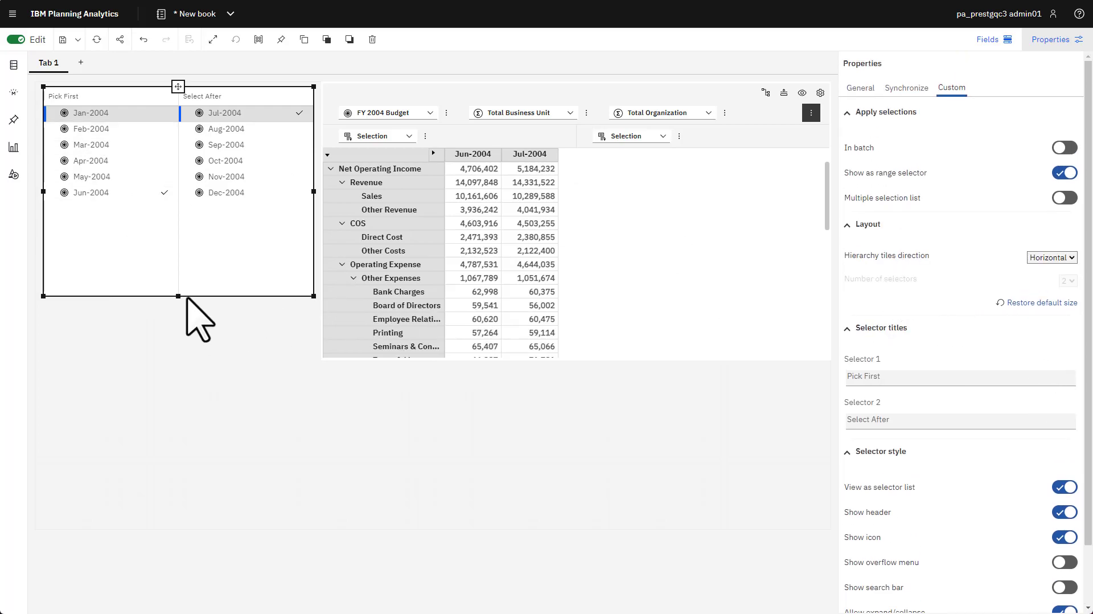
left_click_drag(176, 296, 183, 336)
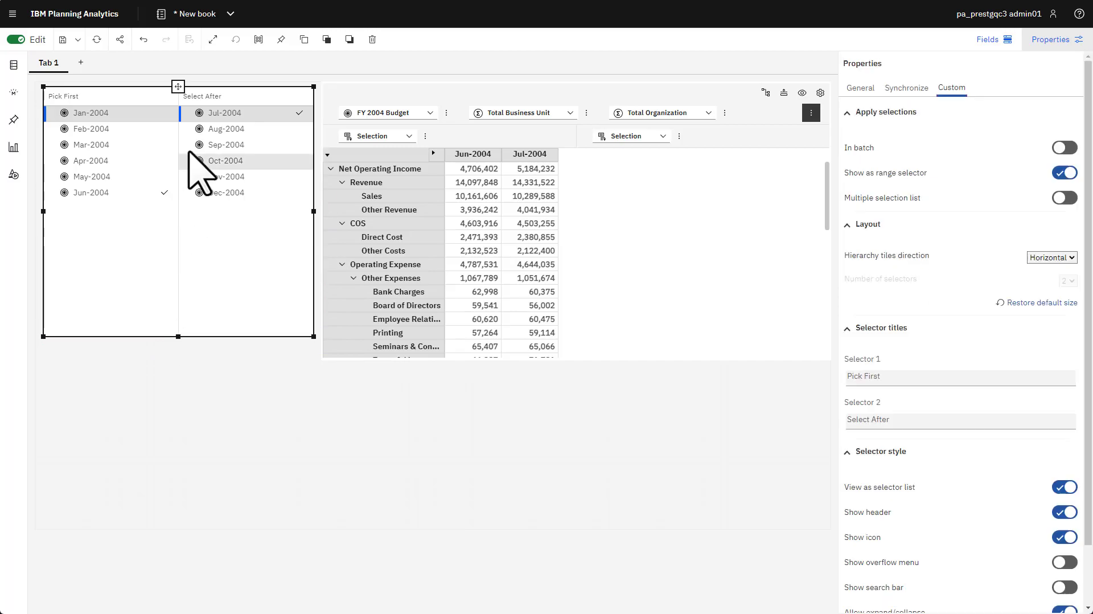
left_click(83, 117)
left_click(226, 192)
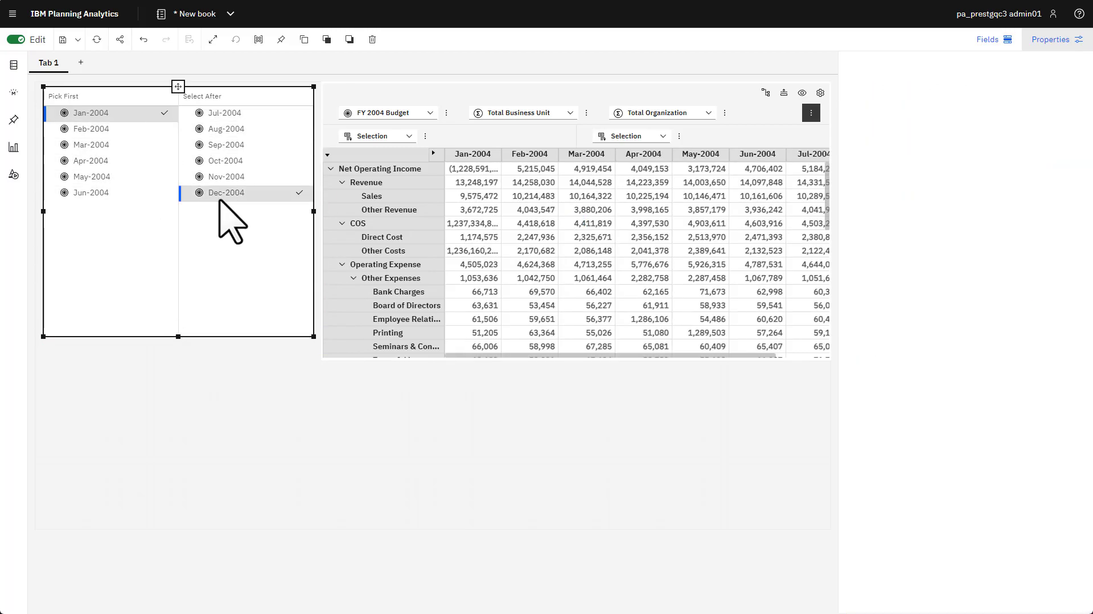
left_click_drag(178, 337, 185, 218)
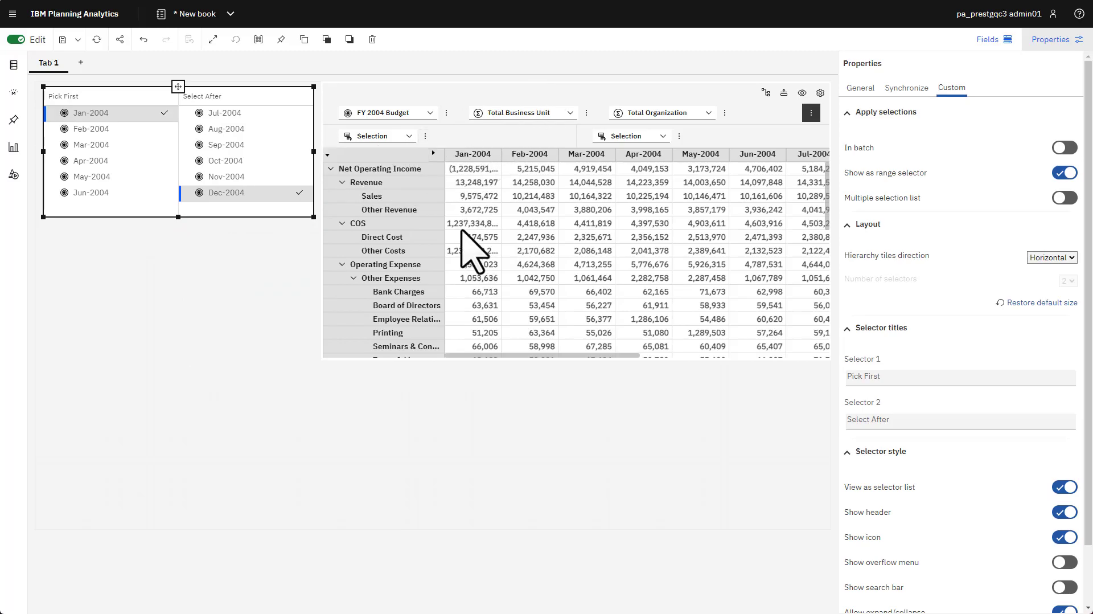
Step: Widen the exploration's row header column and add an advanced selector widget for plan_chart_of_accounts
left_click_drag(444, 168, 475, 169)
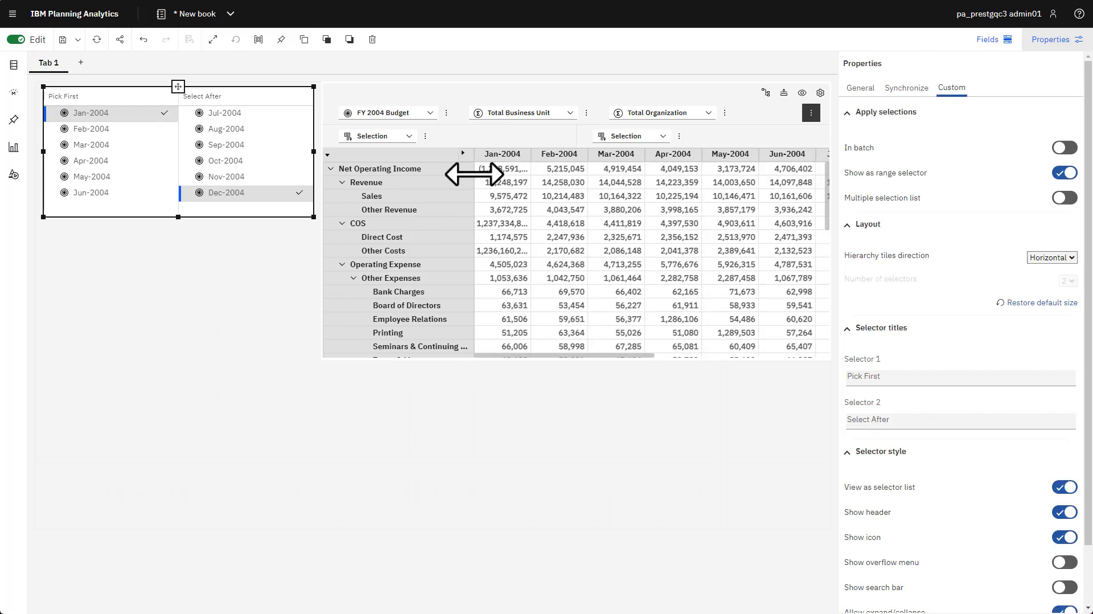
left_click(425, 137)
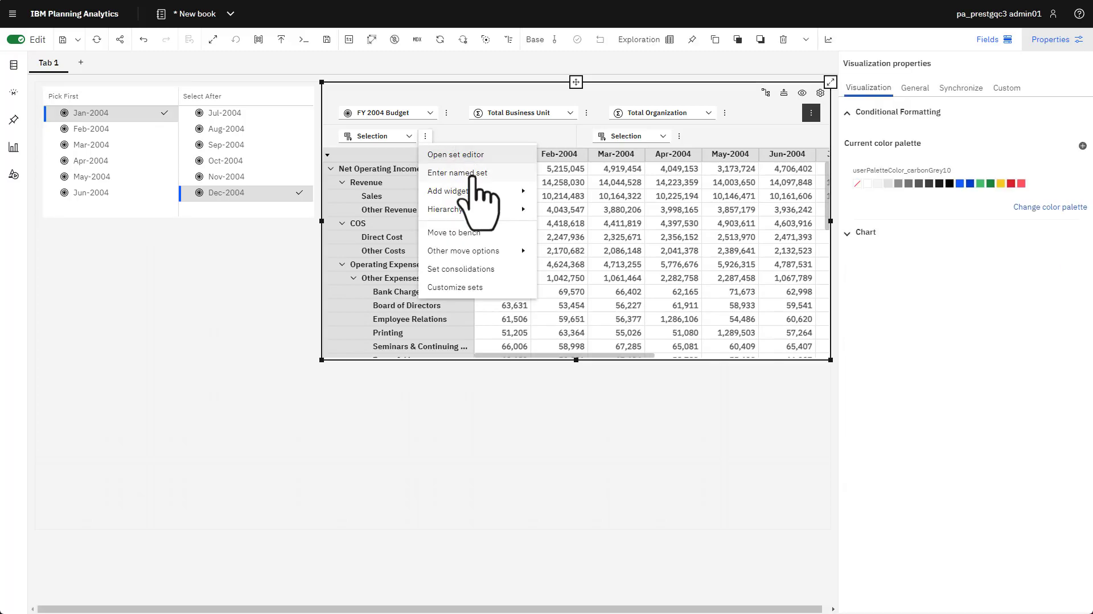
left_click(523, 130)
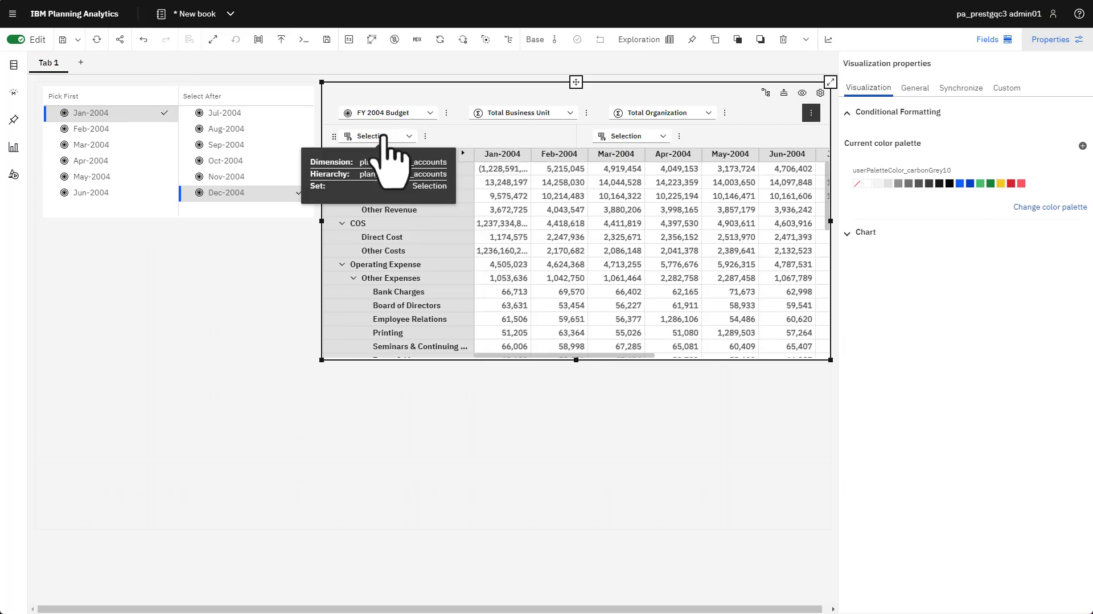
left_click(425, 136)
mouse_move(458, 211)
mouse_move(459, 192)
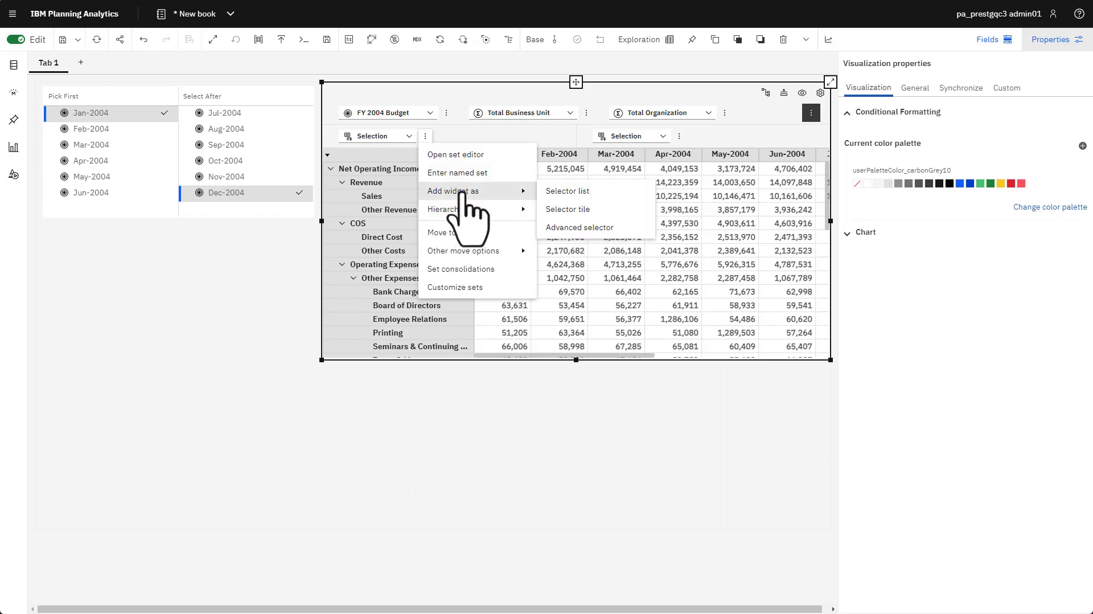
left_click(590, 228)
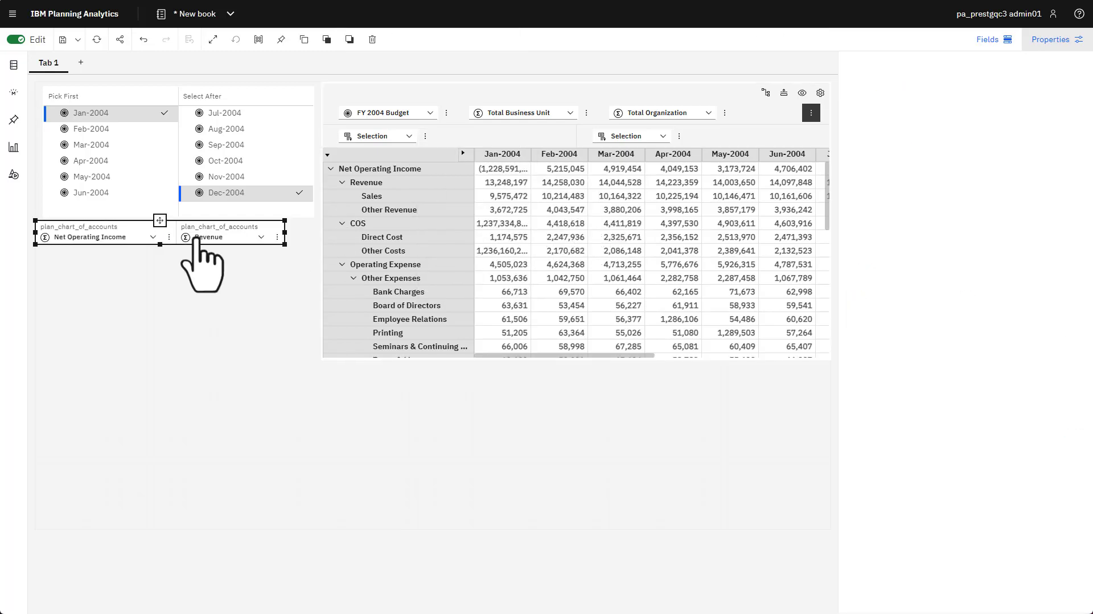
Step: Place the new account widget just below the time selectors as a multiple selection list and enlarge its frame
left_click(159, 220)
left_click_drag(159, 219, 164, 236)
left_click(954, 89)
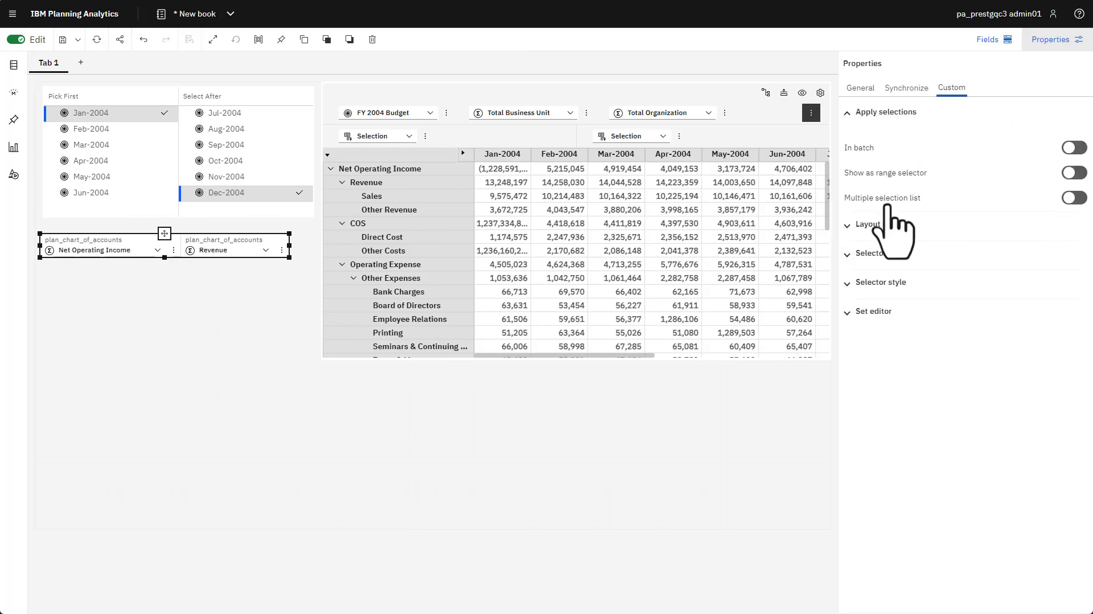
left_click(1074, 198)
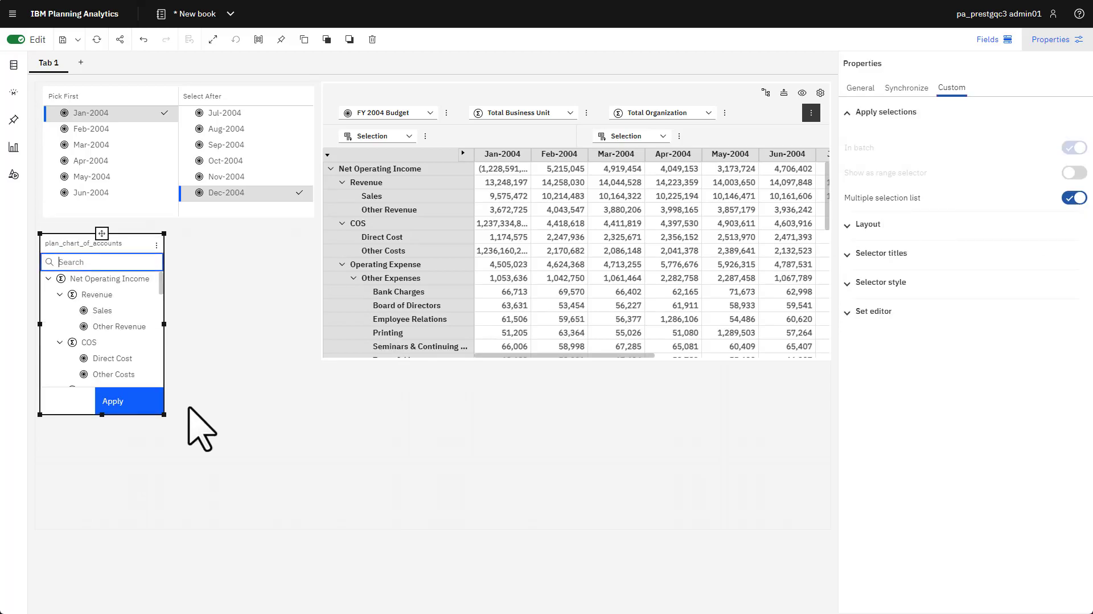
left_click_drag(164, 414, 320, 531)
scroll(222, 428, "down", 5)
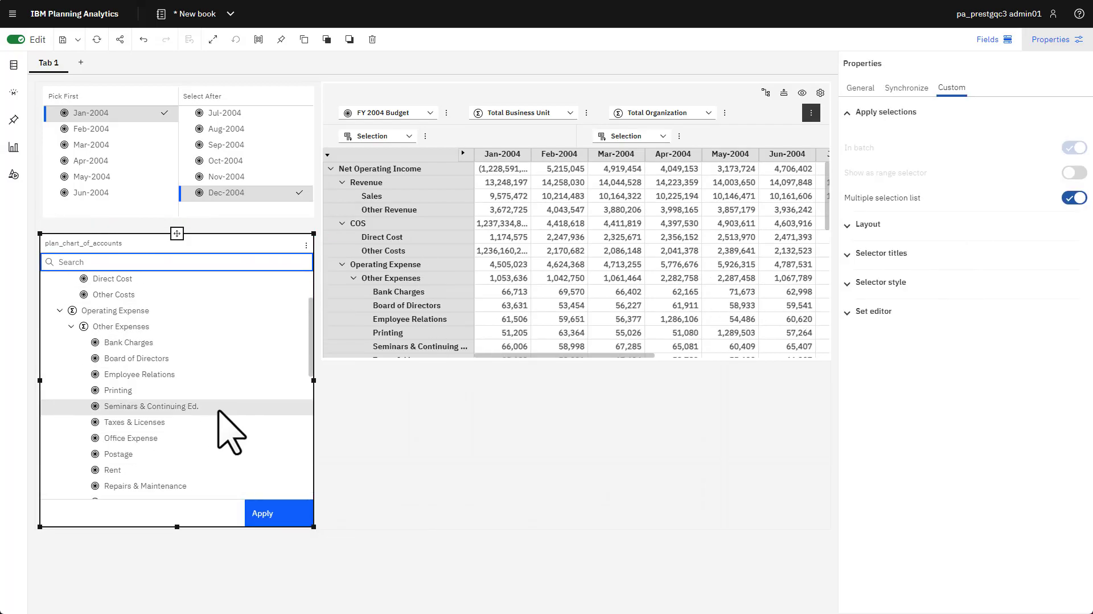
Step: Select Sales, Other Revenue, Direct Cost and Other Costs in the plan_chart_of_accounts list and apply them to the exploration
scroll(205, 370, "up", 5)
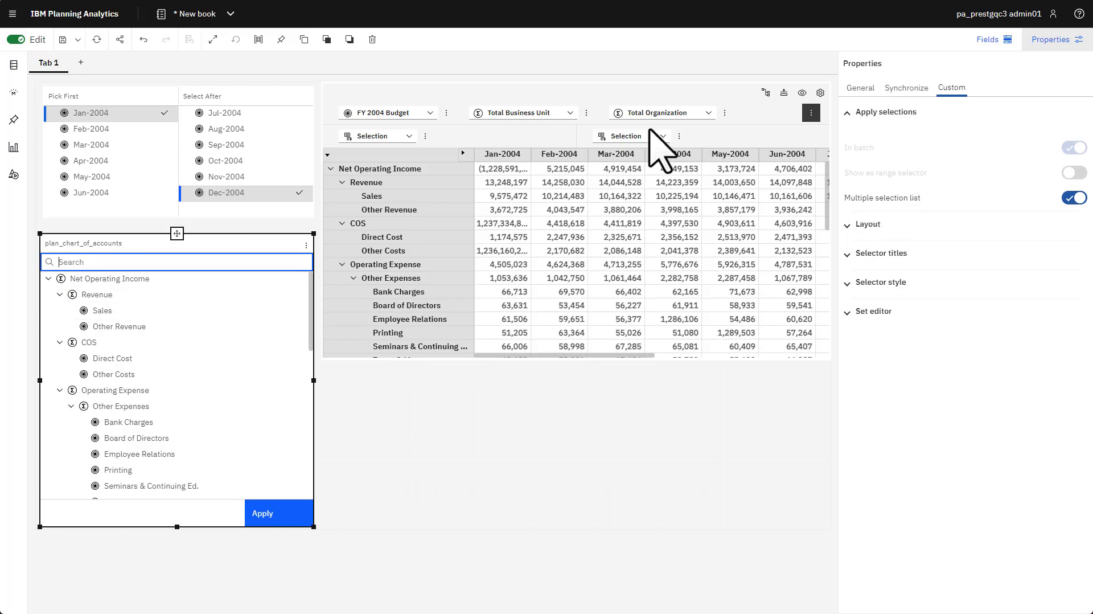
left_click(1029, 40)
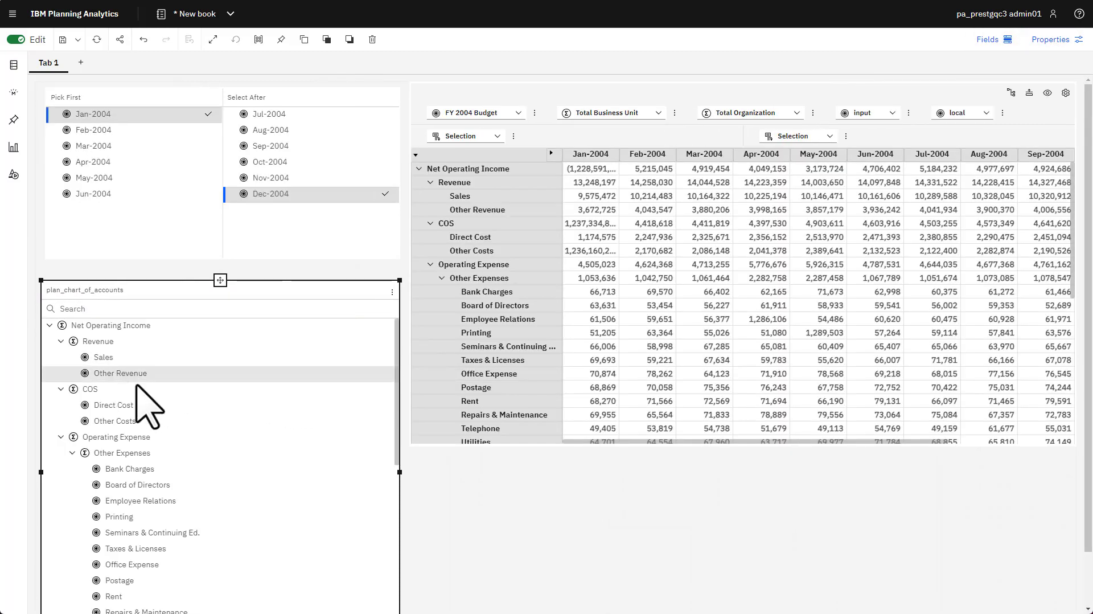
left_click(132, 355)
left_click(119, 350, "ctrl")
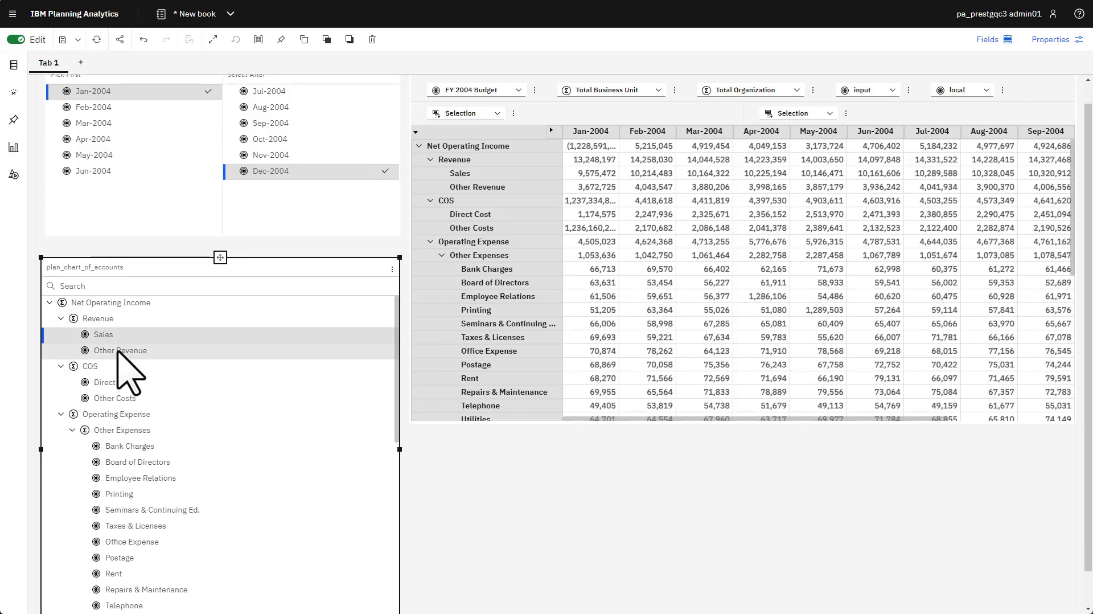
left_click(129, 382, "ctrl")
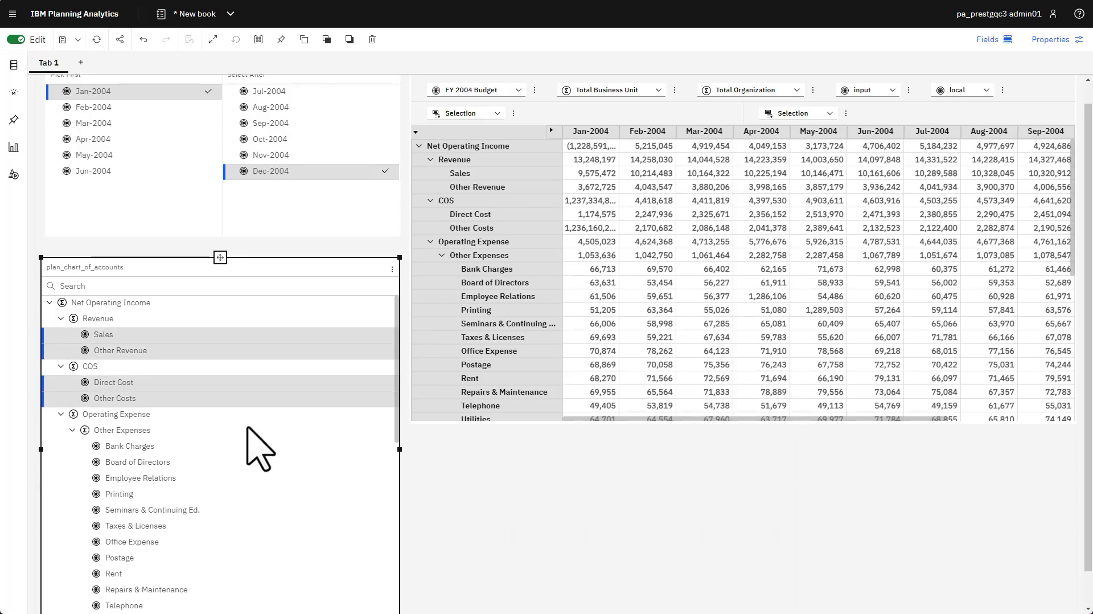
scroll(530, 520, "down", 1)
left_click(360, 591)
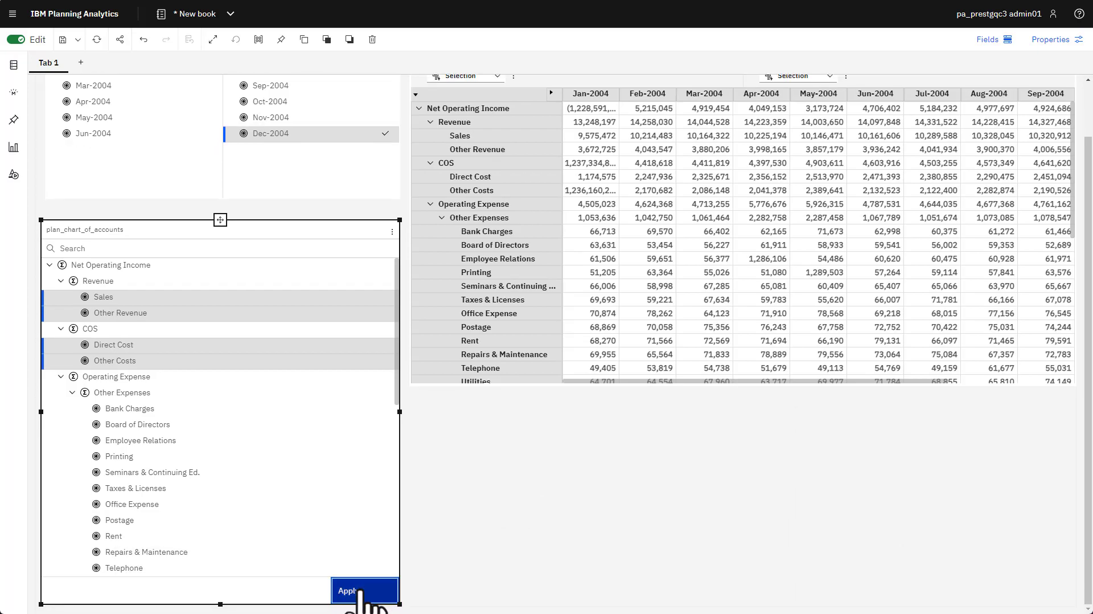
Step: Shorten the plan_chart_of_accounts widget's frame and change its list to the All leaves set in the set editor
left_click_drag(223, 605, 236, 491)
scroll(723, 461, "up", 2)
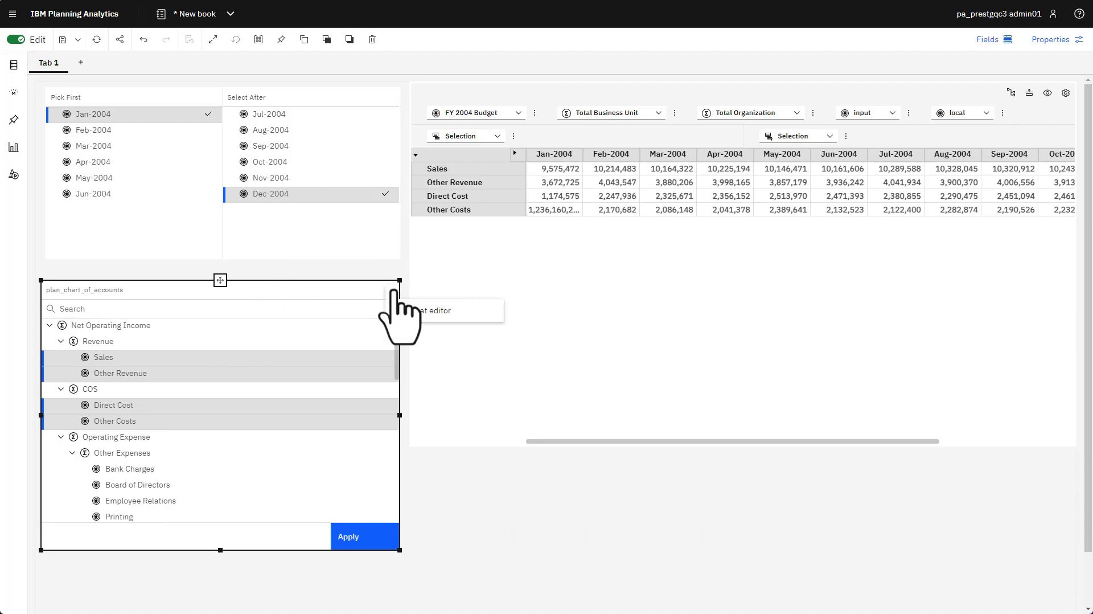
left_click(413, 311)
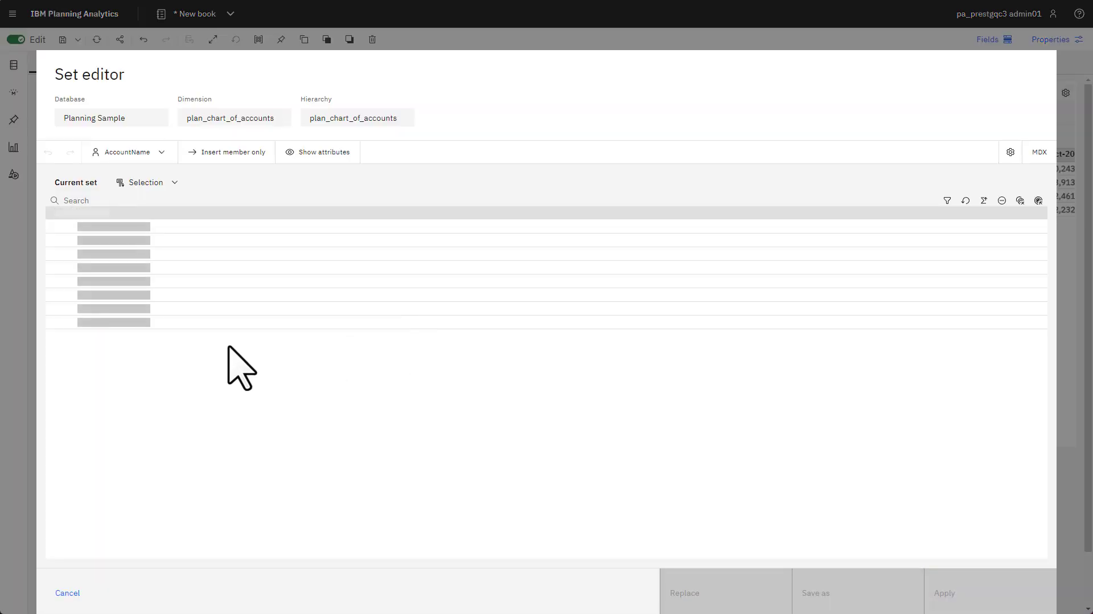
left_click(139, 183)
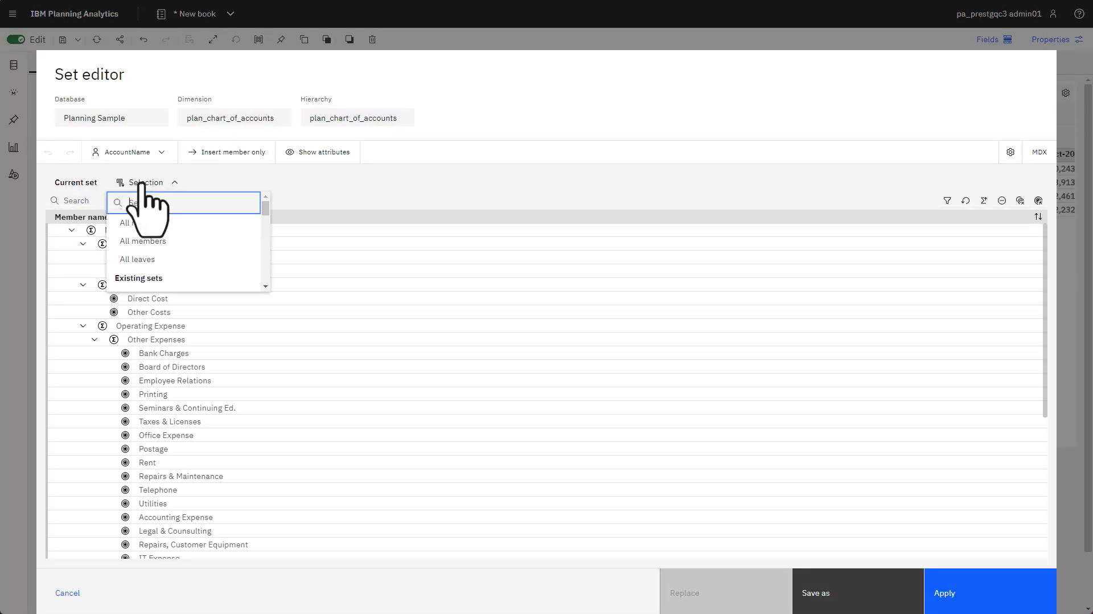
left_click(142, 261)
left_click(963, 589)
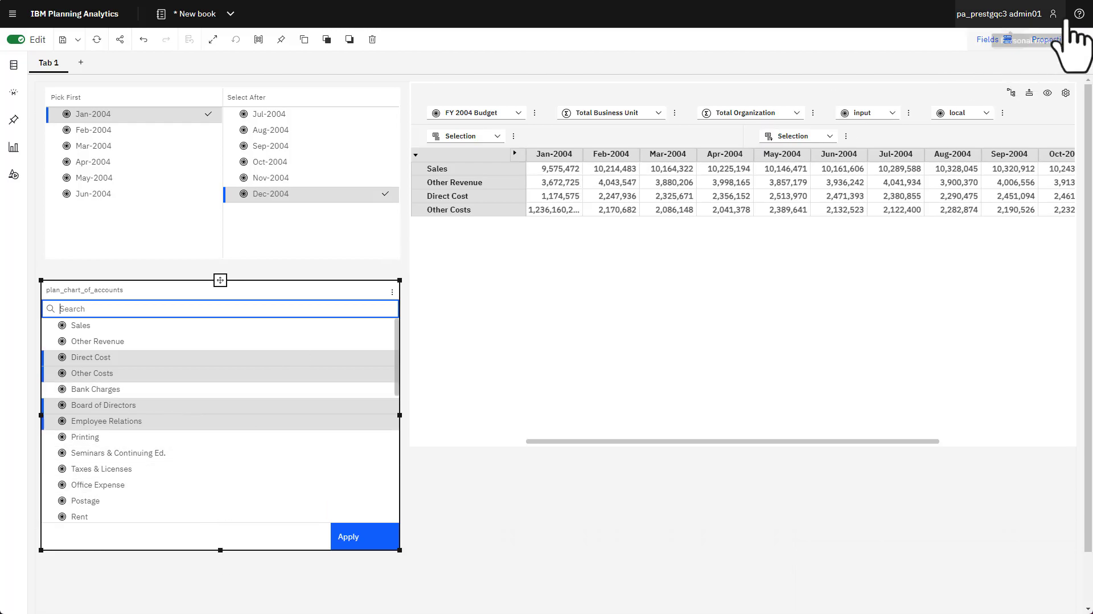
Step: Turn off the overflow menu in the plan_chart_of_accounts widget's selector style
left_click(1052, 41)
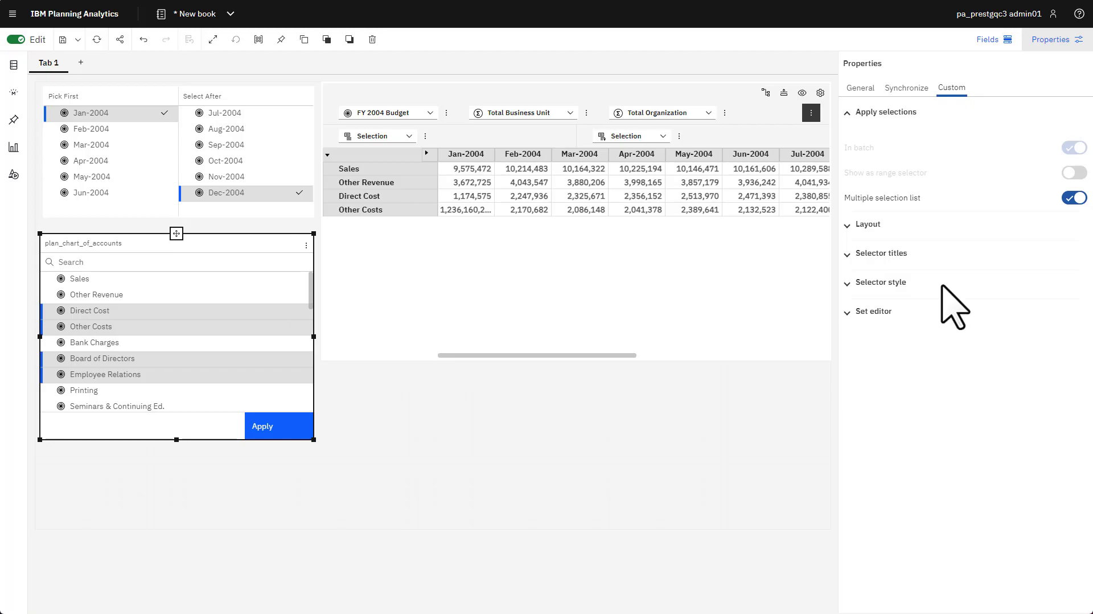
left_click(923, 284)
left_click(1072, 393)
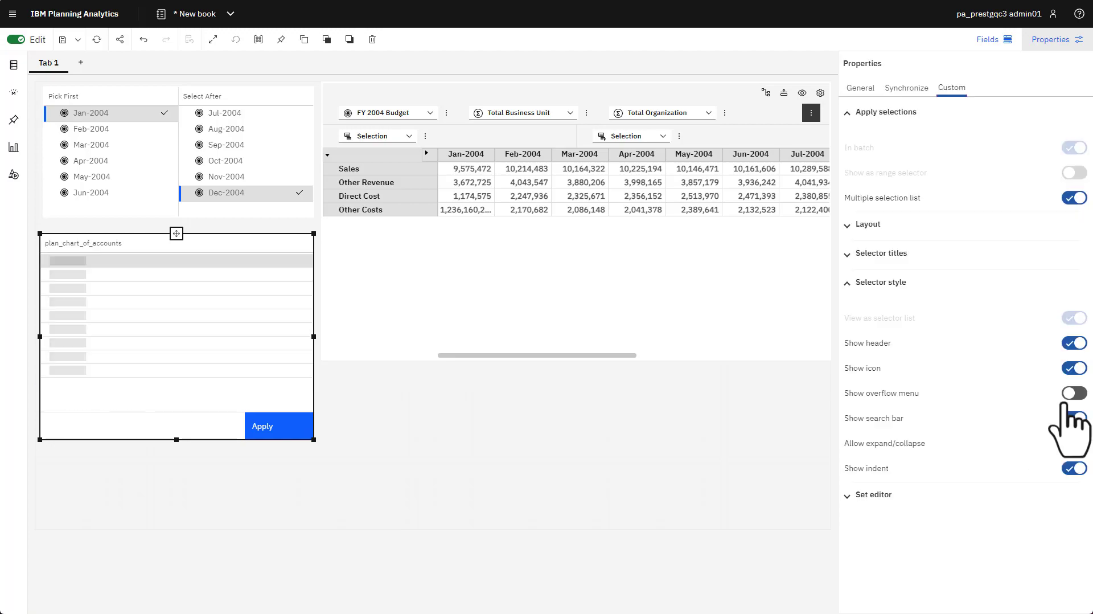
left_click(1056, 39)
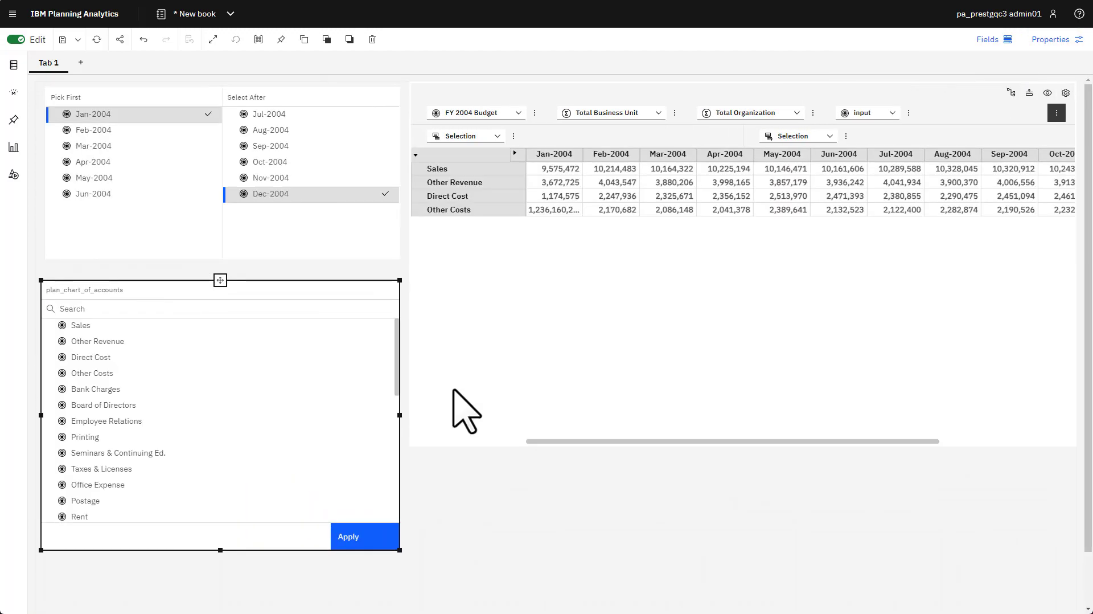
Step: Select Other Costs, Board of Directors, Seminars & Continuing Ed. and Office Expense in the account list and apply the selection
left_click(80, 373)
left_click(93, 406)
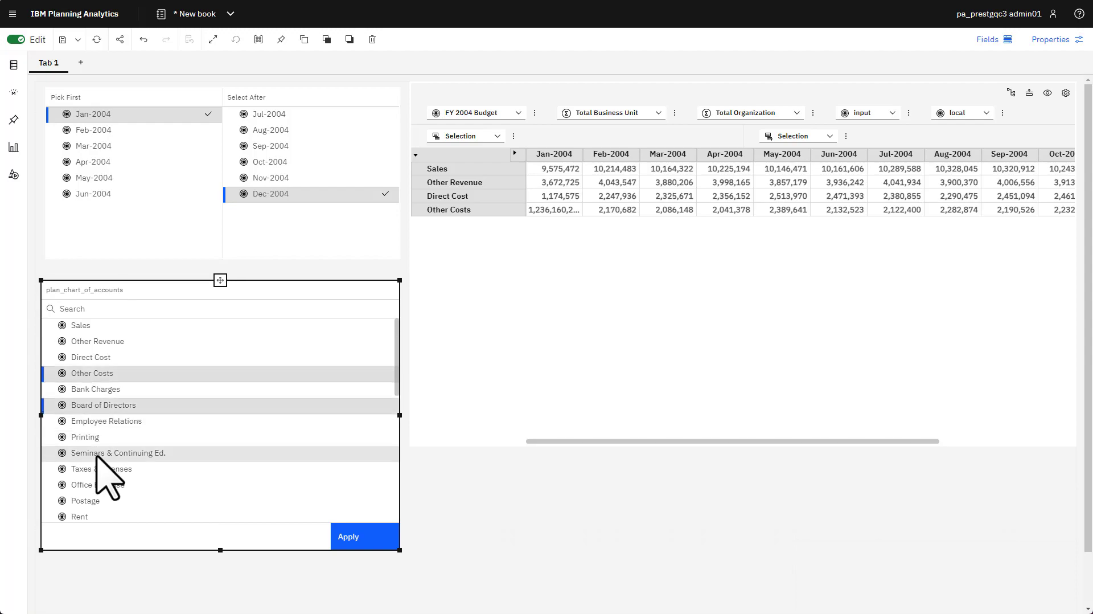
left_click(100, 484)
left_click(359, 538)
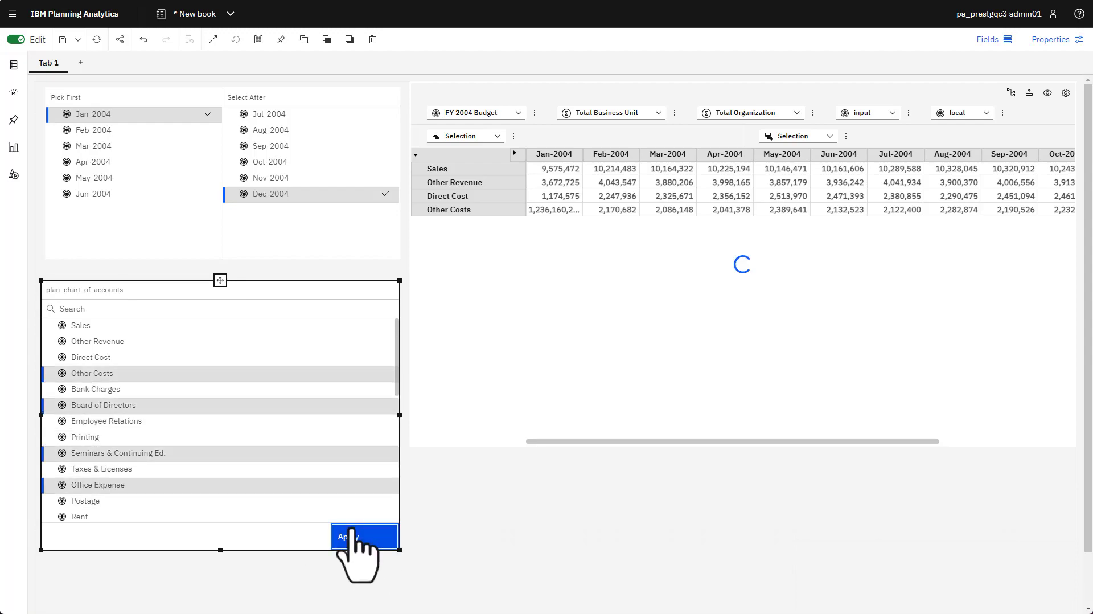